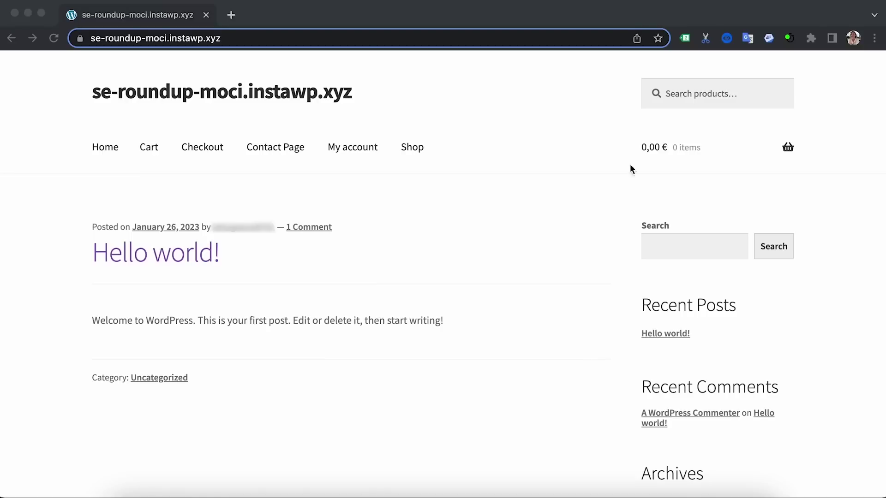
Step: Inspect the Google Analytics tag detected on the site with Tag Assistant Legacy, including its code snippet, and return to the tag results
click(684, 39)
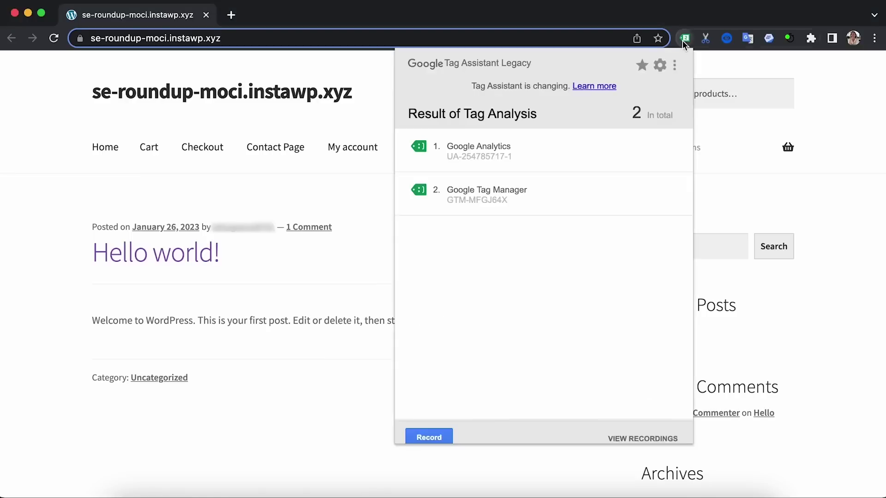
click(502, 156)
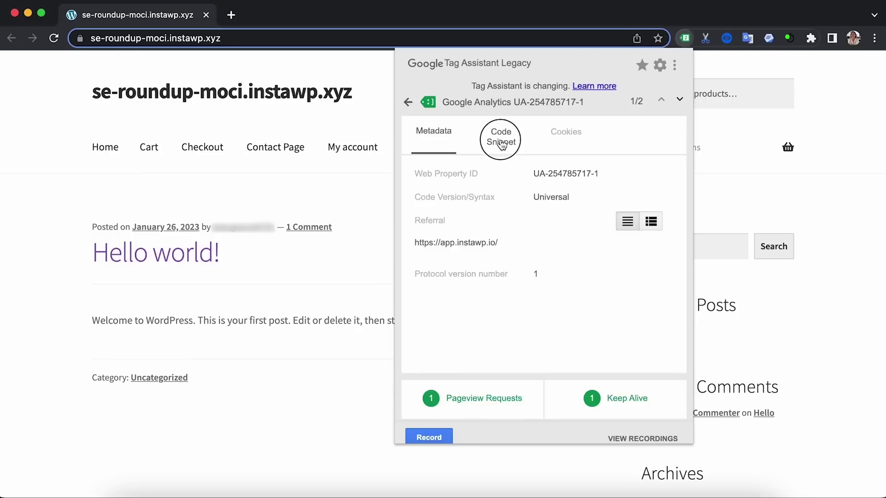
click(502, 146)
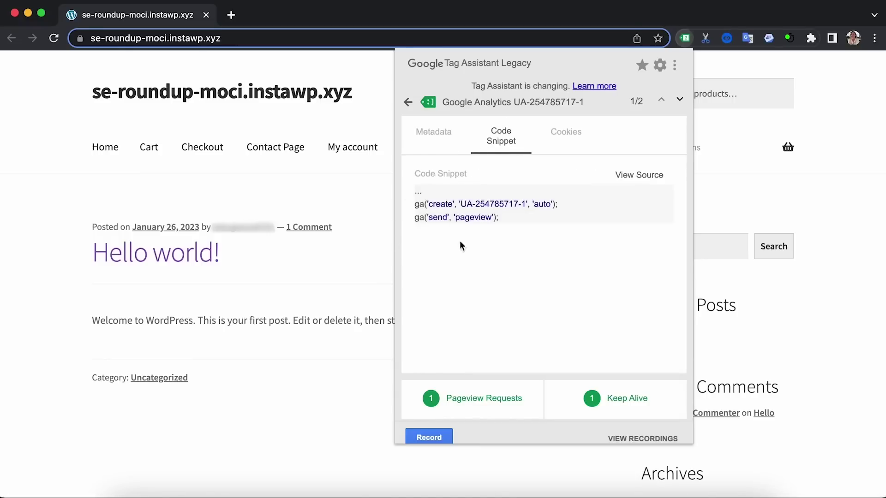
click(408, 102)
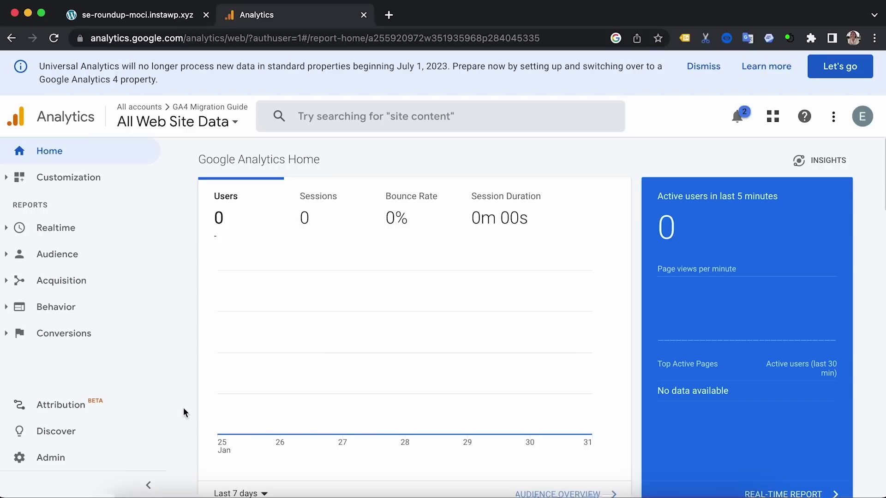
Step: Create a new Google Analytics 4 property from the GA4 Migration Guide Universal Analytics property using the GA4 Setup Assistant
click(51, 461)
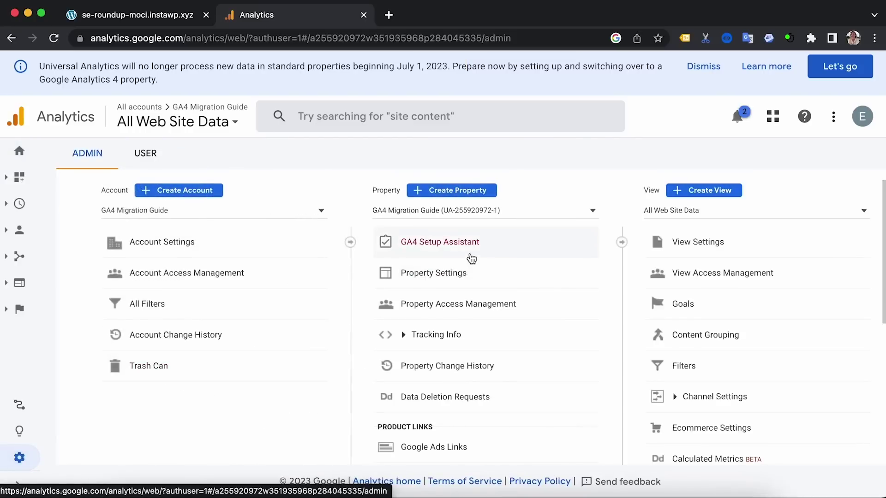
click(472, 258)
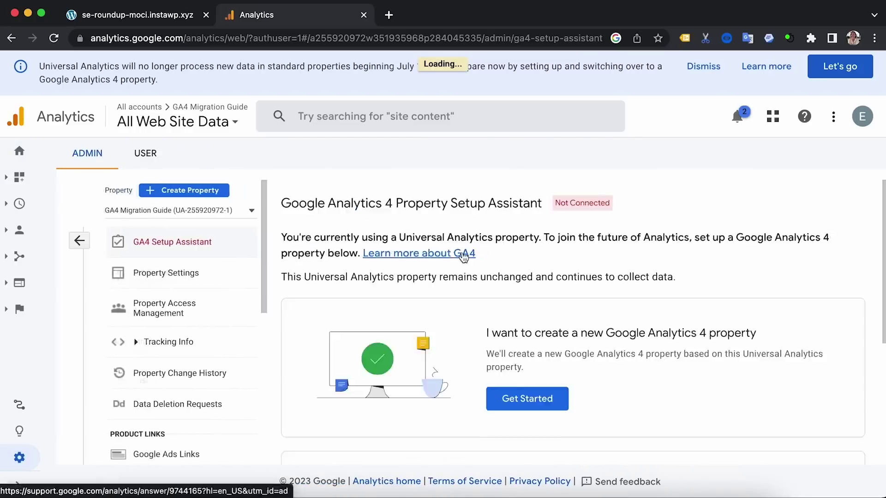
click(498, 403)
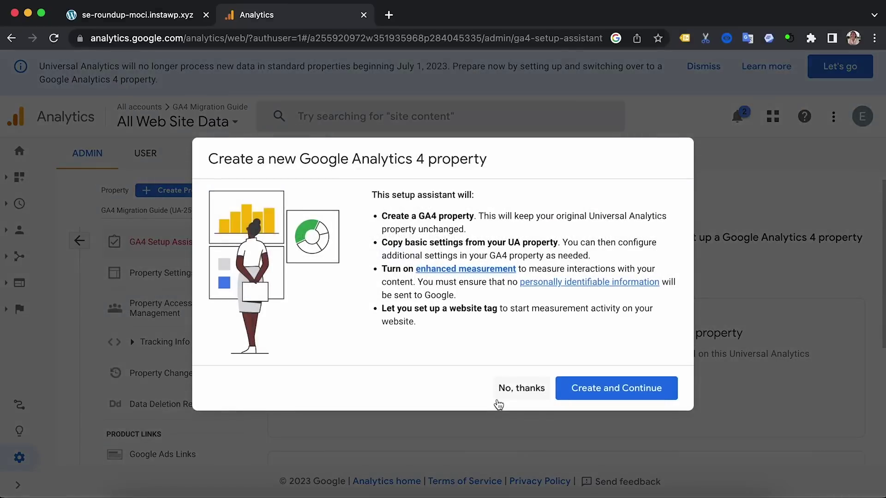
click(614, 389)
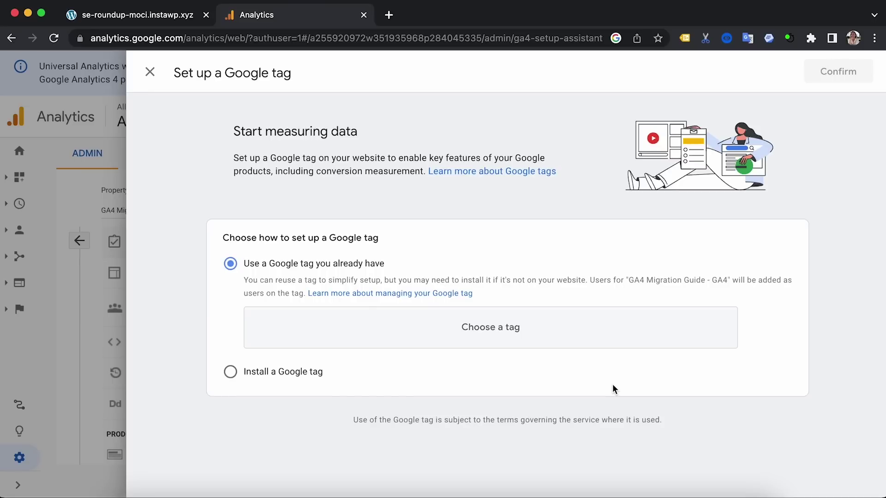
Step: Choose to install a Google tag for the new property and finish the installation instructions without scanning the site
click(274, 372)
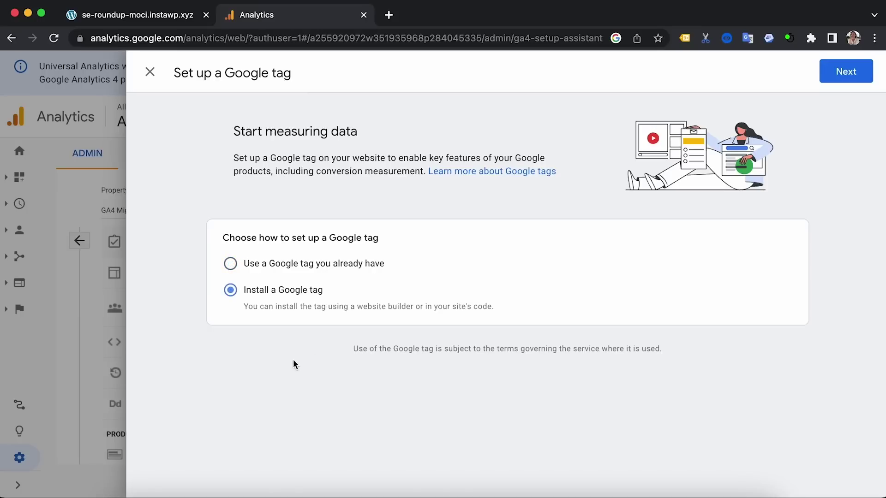
click(867, 73)
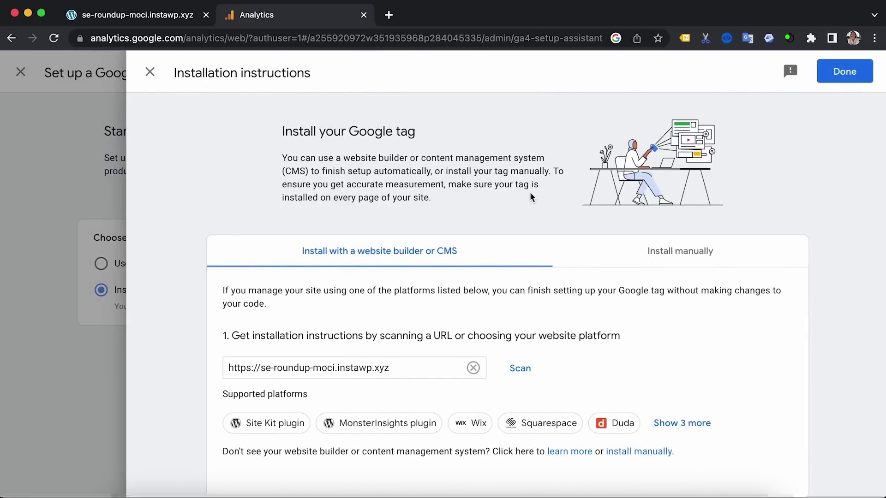
click(844, 75)
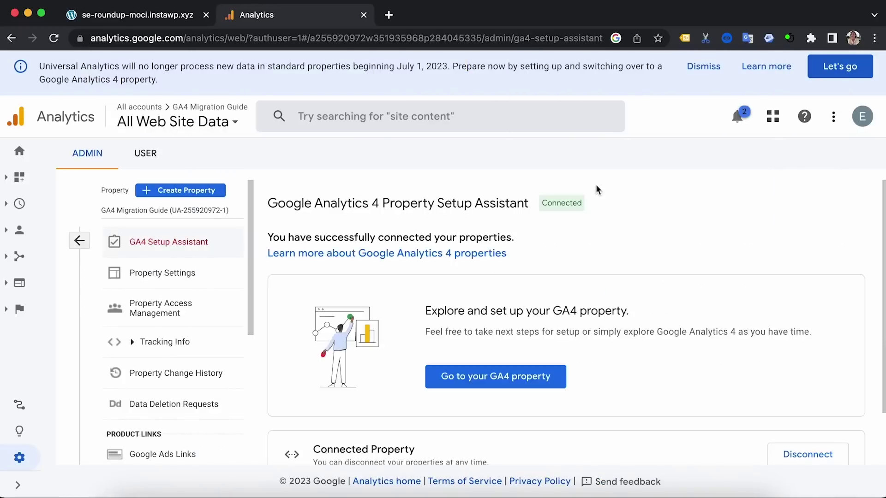
Step: Go to the new GA4 property and copy the measurement ID of its GA4 Migration Guide - GA4 web data stream
click(470, 384)
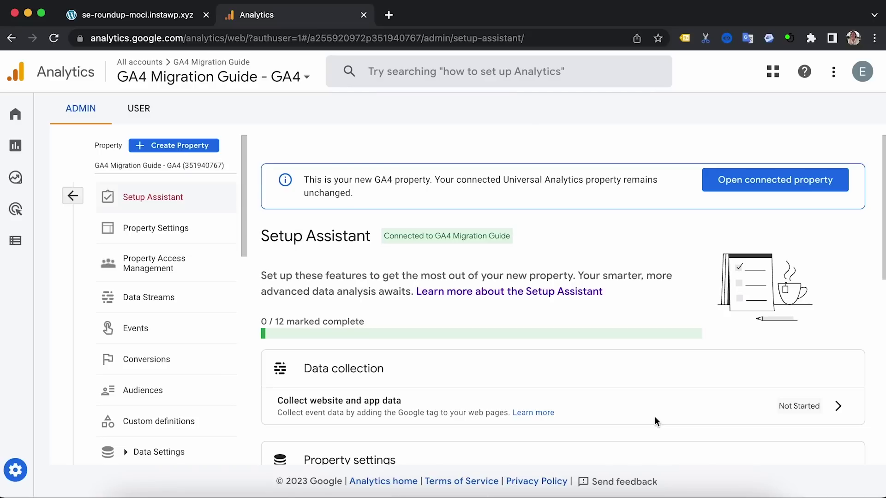
click(157, 301)
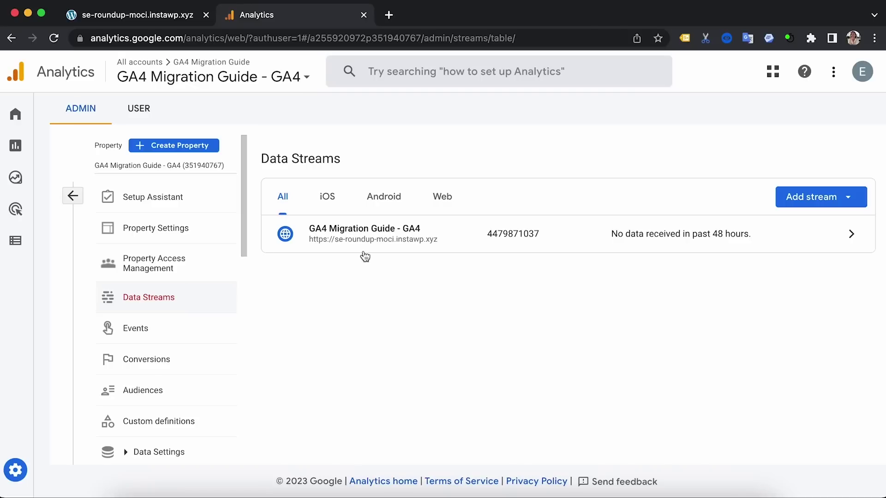
click(362, 235)
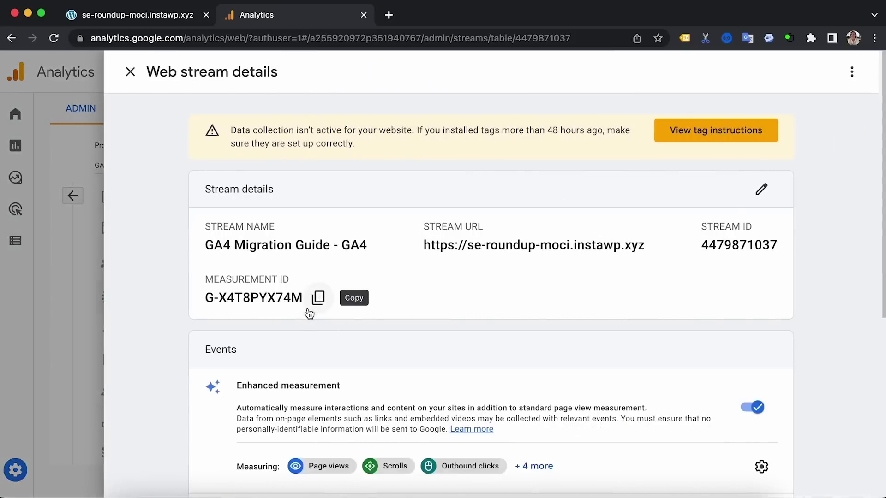
click(318, 298)
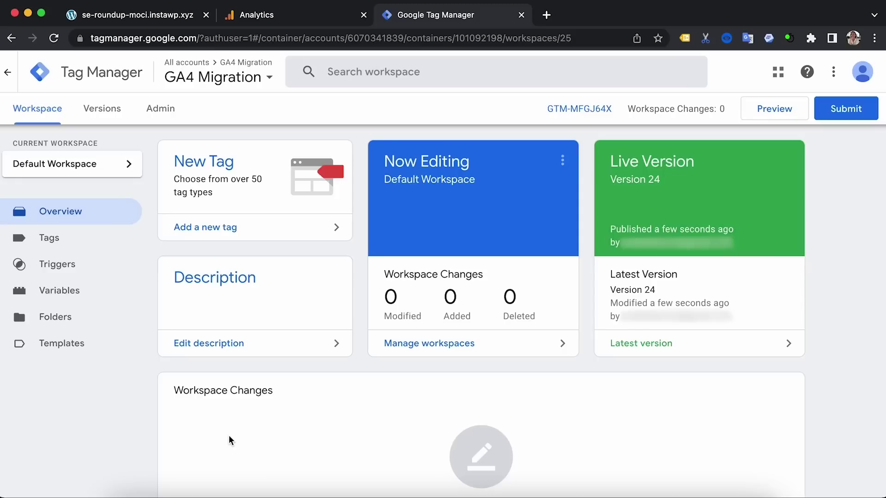
Step: Create a new Google Analytics: GA4 Configuration tag in Tag Manager with the measurement ID G-X4T8PYX74M
click(192, 162)
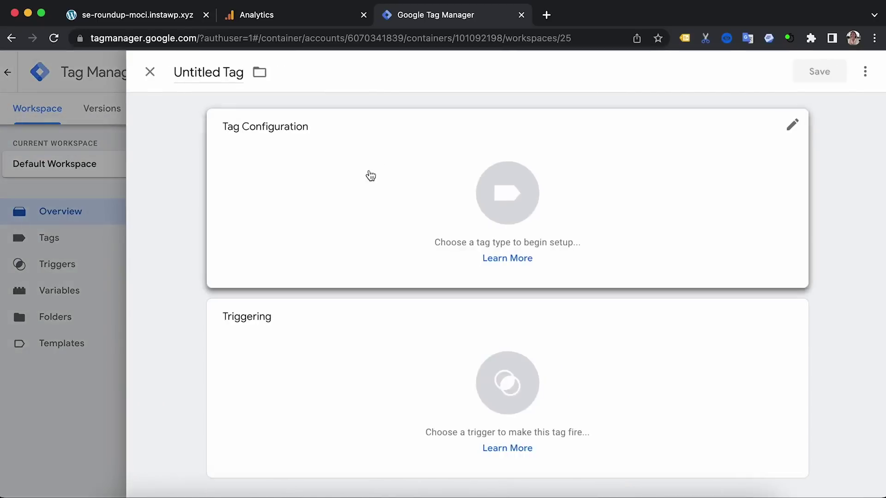
click(371, 175)
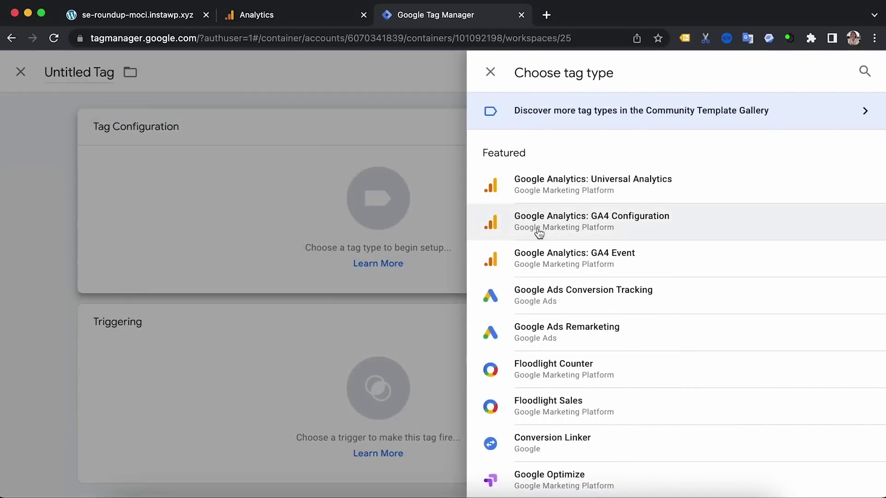
click(539, 231)
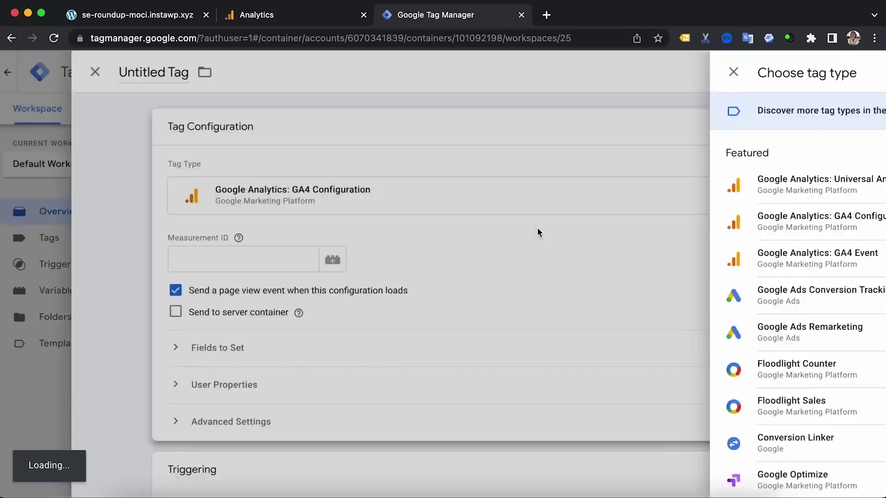
click(283, 265)
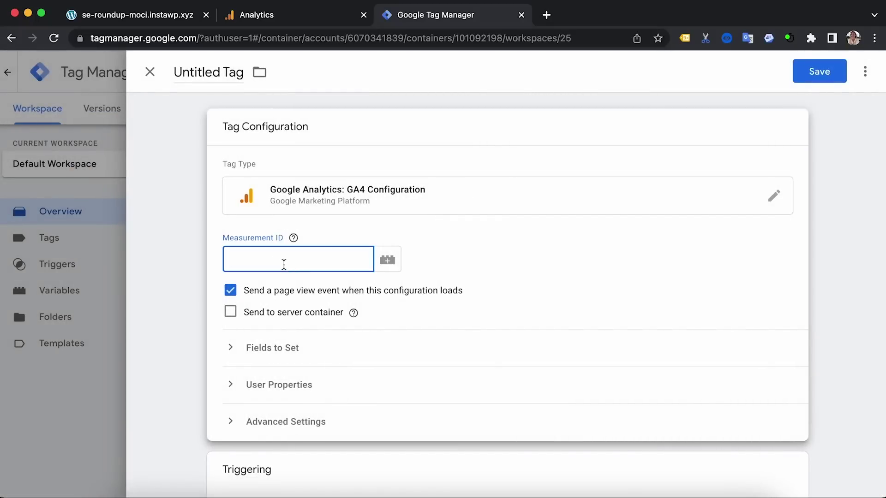
key(super+v)
Step: Set the tag to fire on All Pages and save it with the suggested name Google Analytics GA4 Configuration
scroll(284, 264, down, 3)
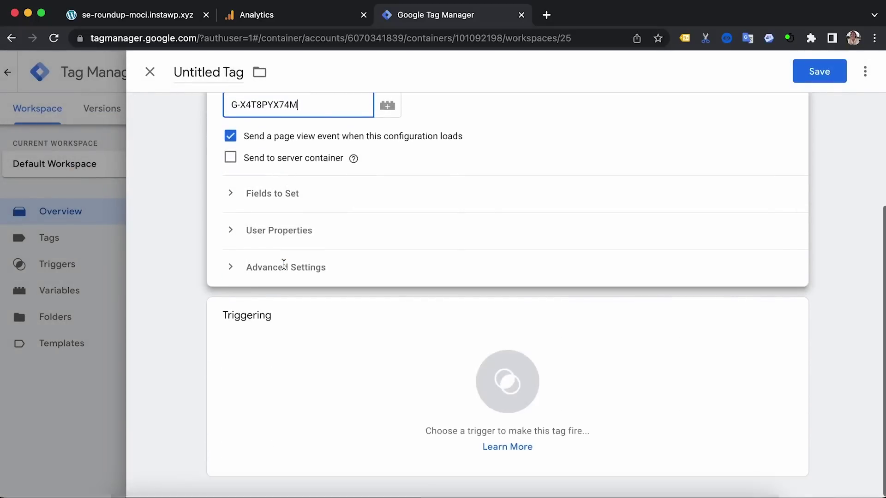
click(260, 386)
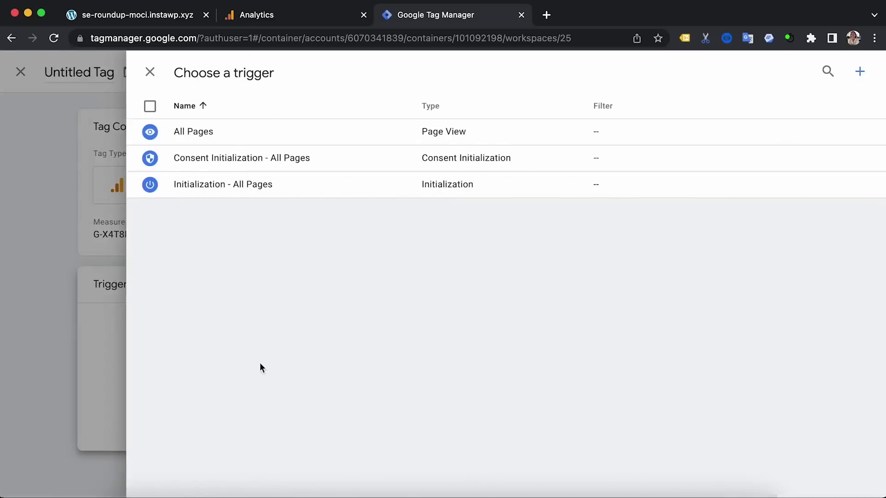
click(278, 134)
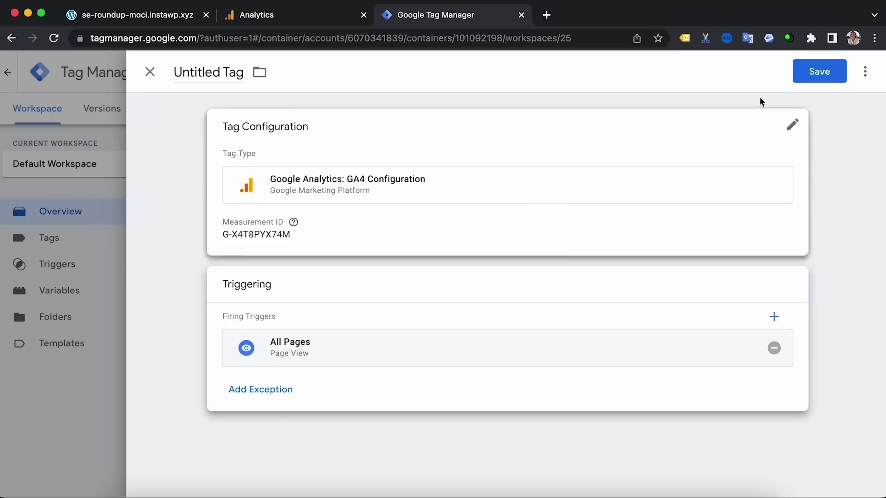
click(814, 71)
click(549, 269)
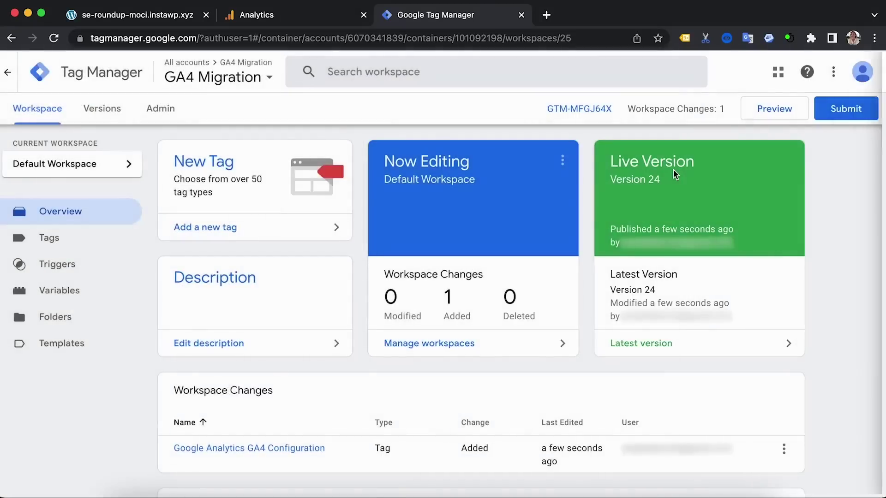
Step: Submit the workspace changes and publish them to the Live environment, leaving the version name and description empty
click(834, 118)
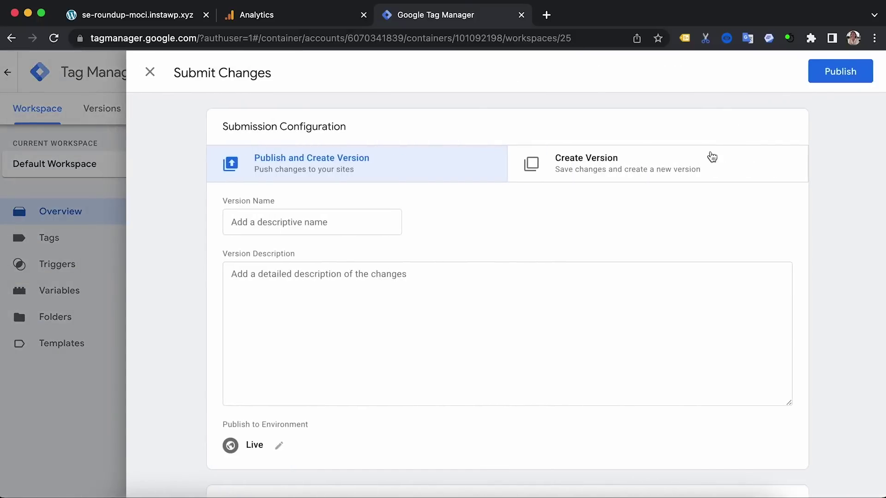
click(846, 72)
click(609, 456)
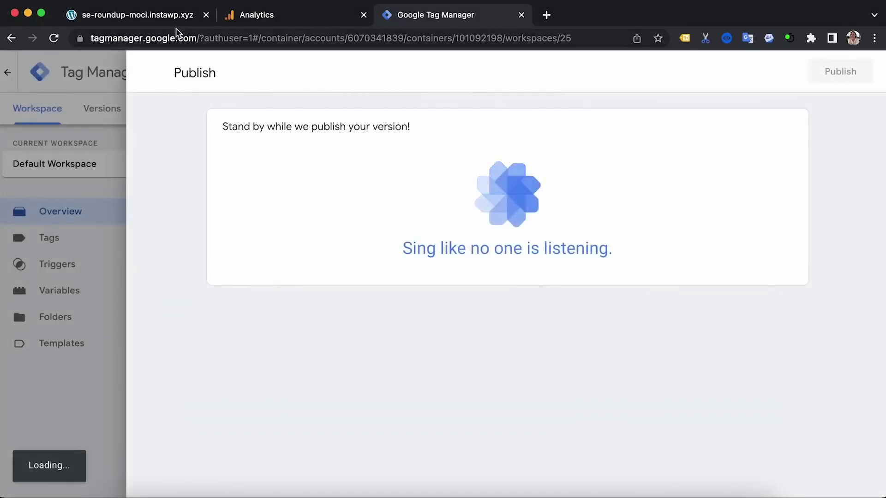
Step: Switch to the se-roundup-moci.instawp.xyz site and reload its home page
click(174, 17)
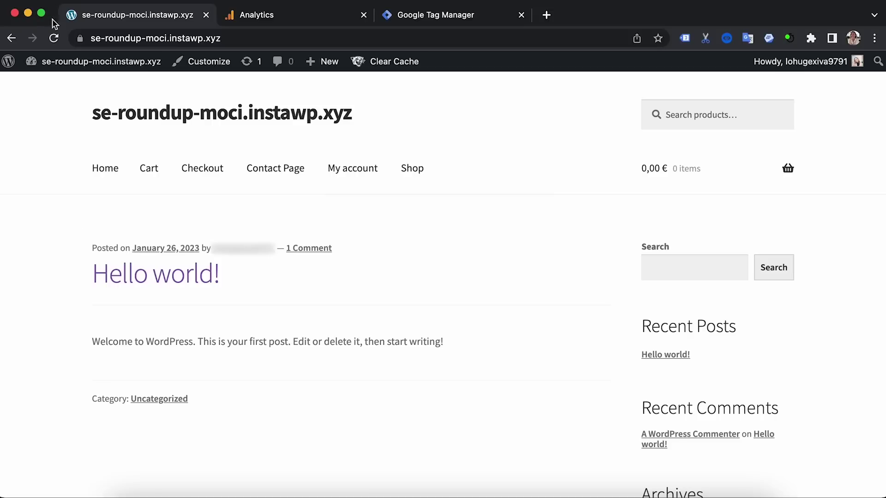
click(53, 38)
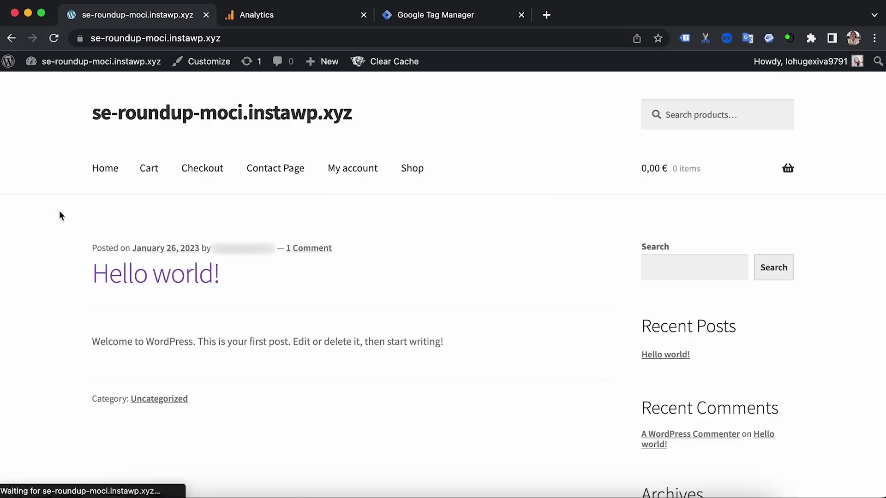
Step: Return to Google Analytics, close the web stream details and open the GA4 property's Data Collection settings
click(298, 17)
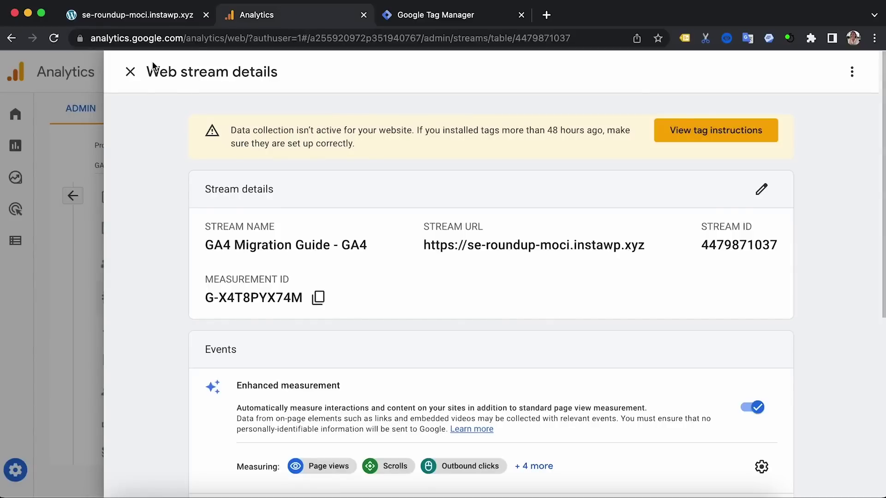
click(130, 72)
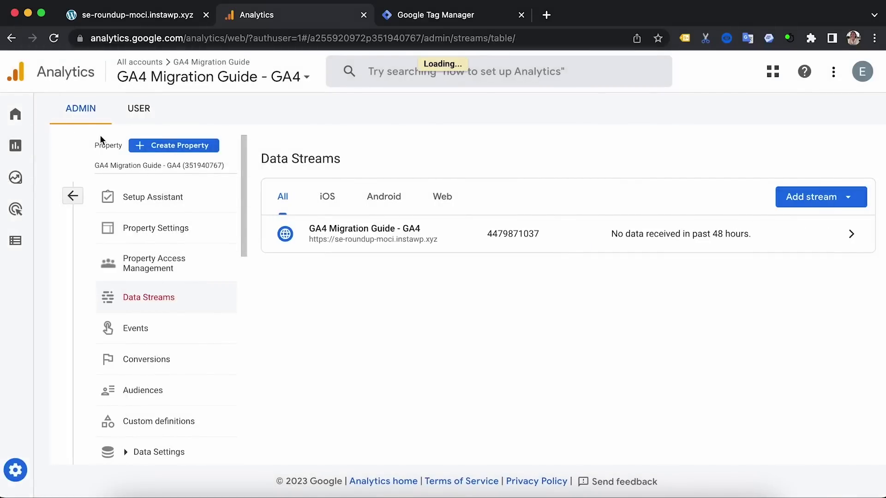
click(83, 142)
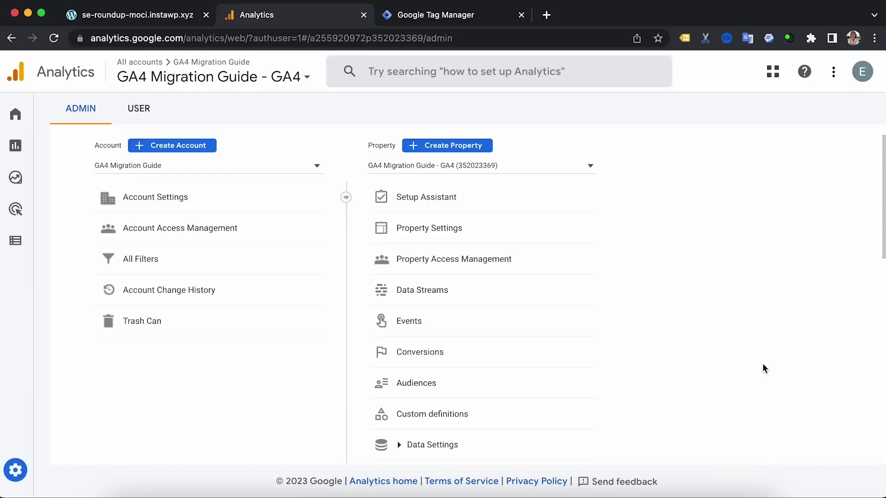
scroll(761, 369, down, 5)
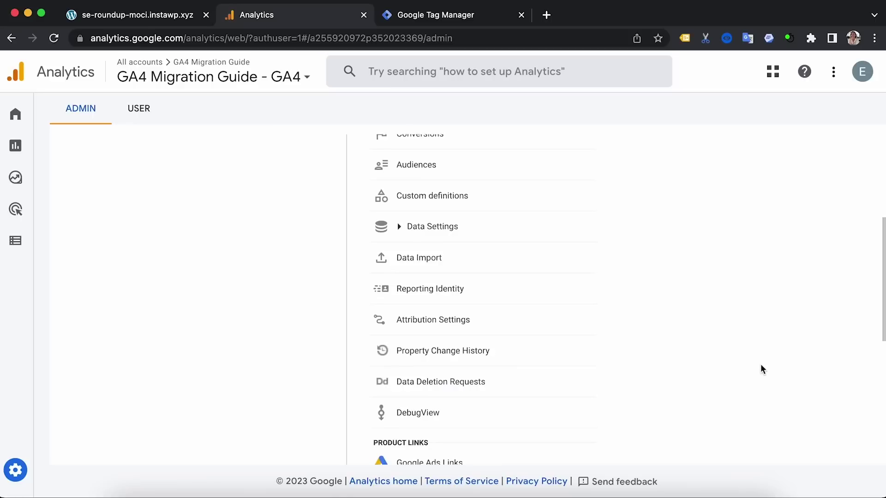
click(448, 228)
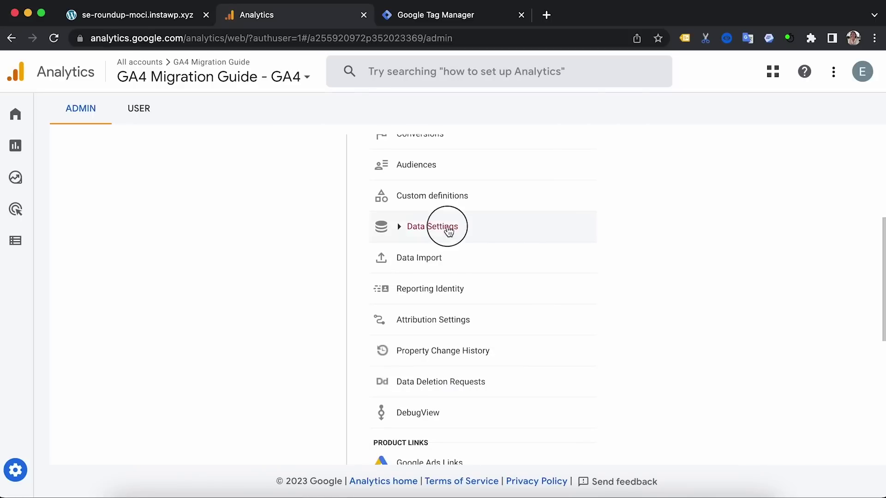
click(432, 252)
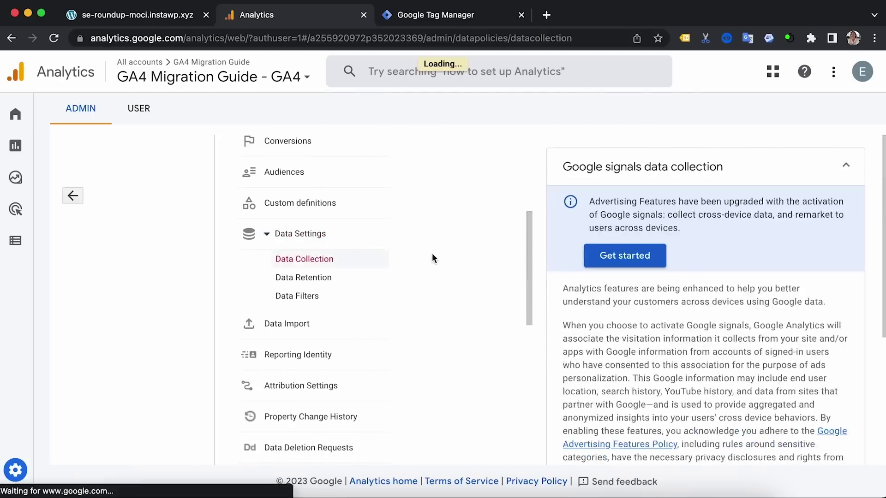
Step: Expand the User Data Collection Acknowledgement and acknowledge having the necessary privacy disclosures and rights from end users
scroll(403, 263, down, 3)
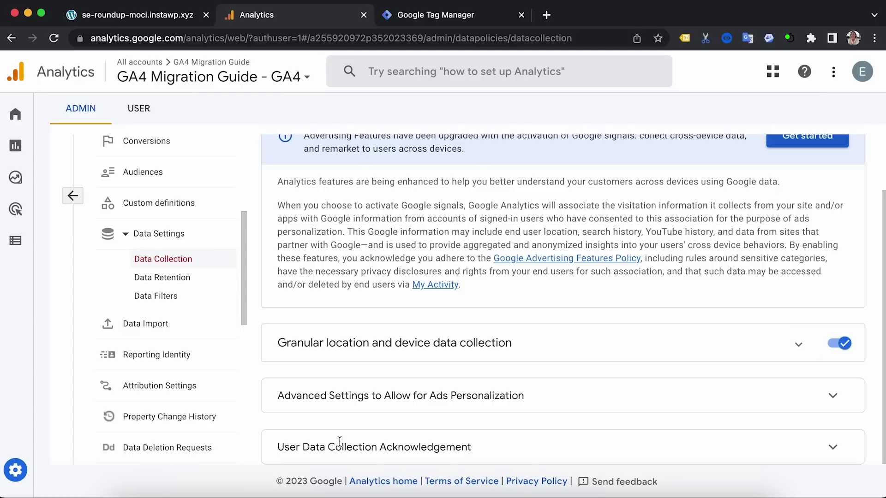
click(833, 447)
scroll(583, 417, down, 2)
scroll(584, 417, down, 1)
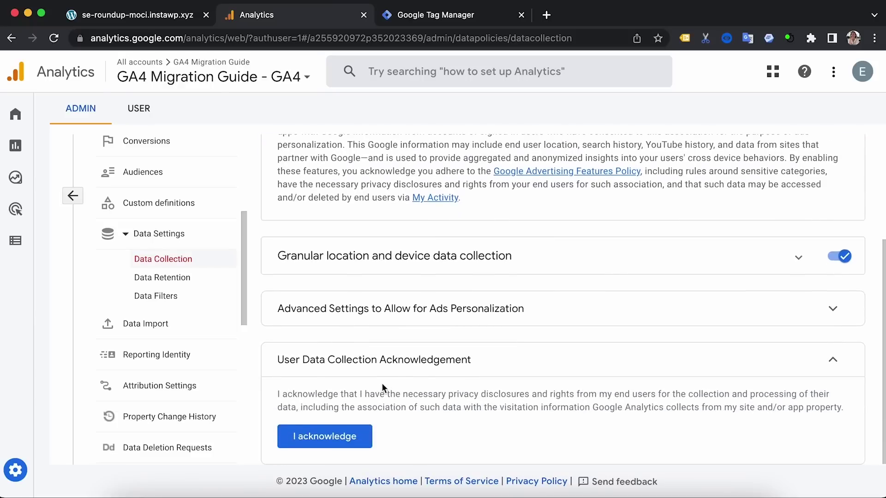
click(325, 437)
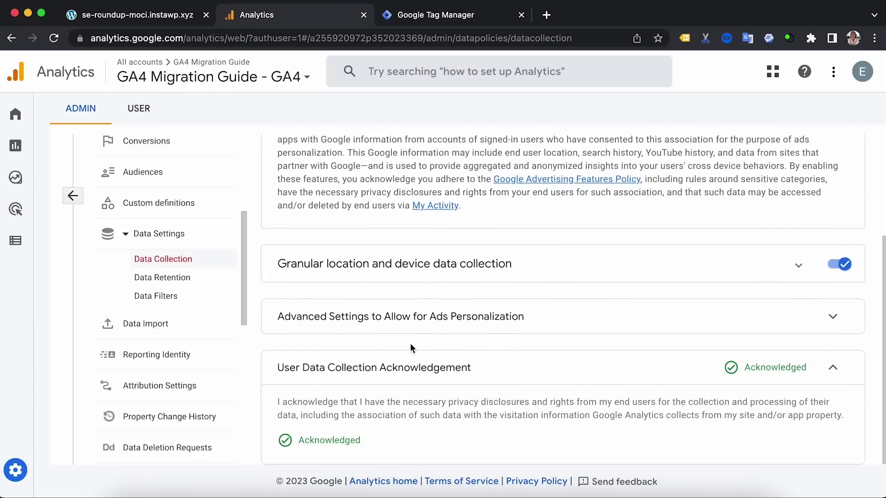
Step: Activate Google signals data collection for the GA4 property by completing its activation flow
scroll(411, 348, up, 3)
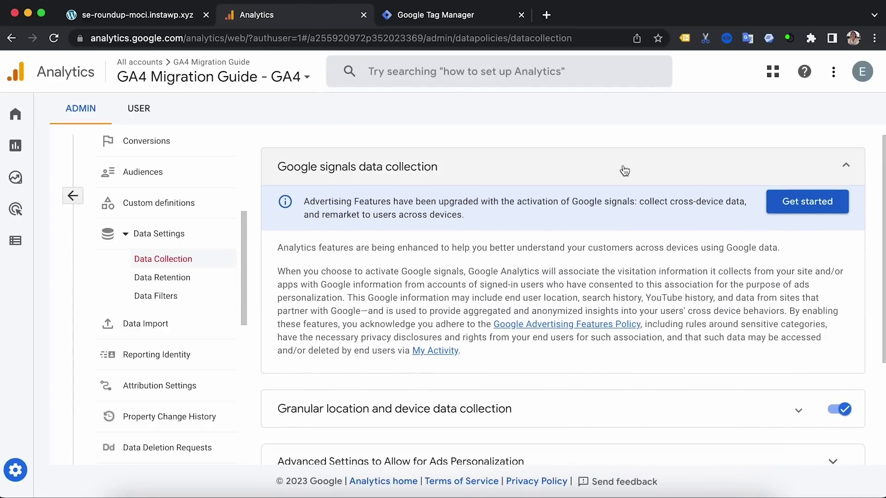
click(831, 208)
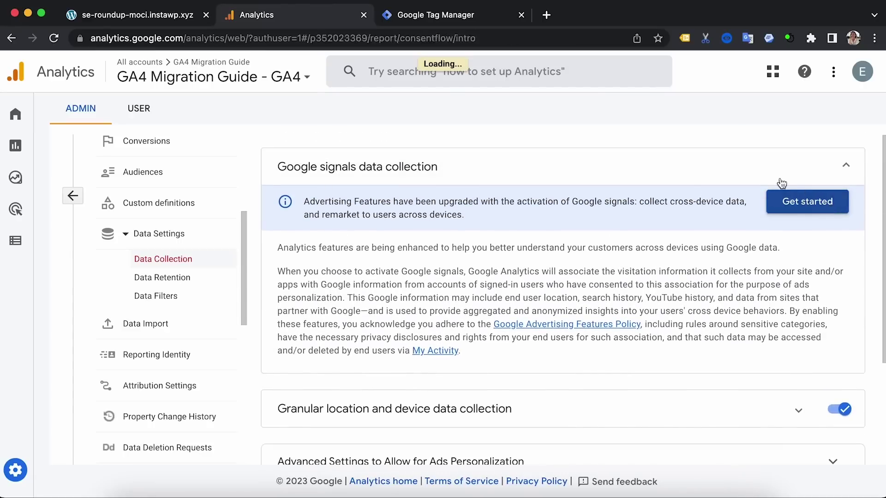
scroll(436, 328, down, 2)
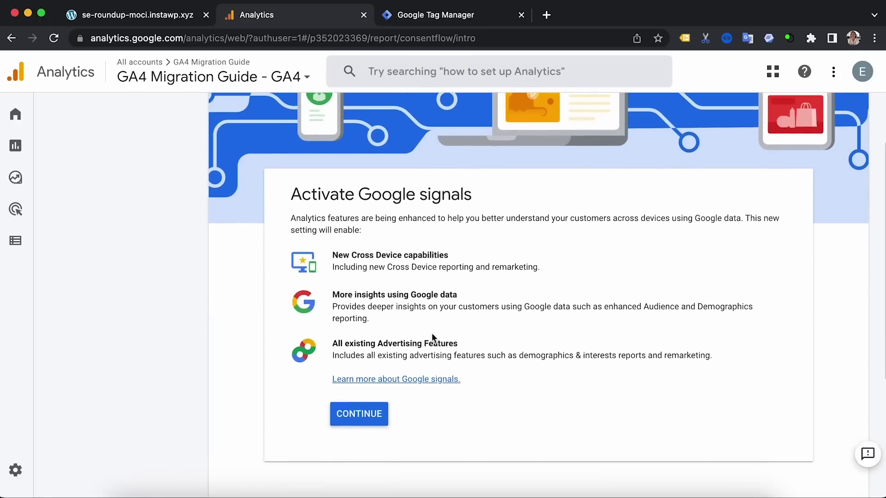
click(362, 419)
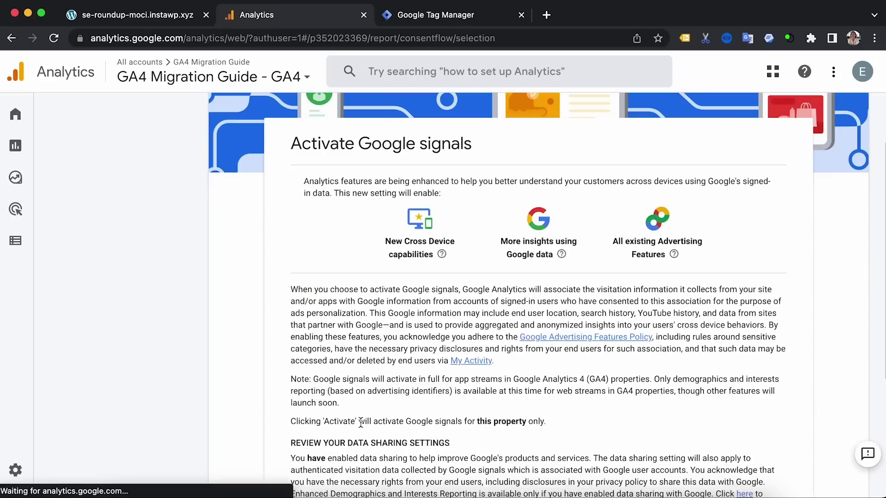
scroll(394, 339, down, 3)
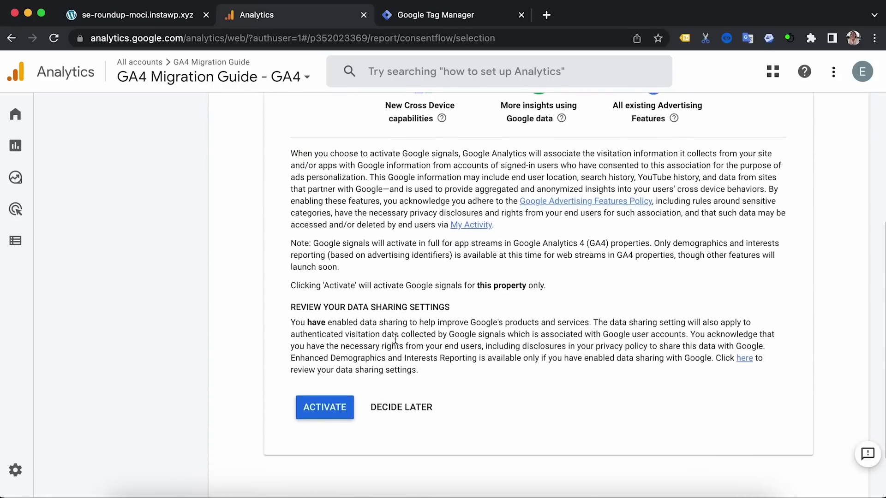
click(332, 405)
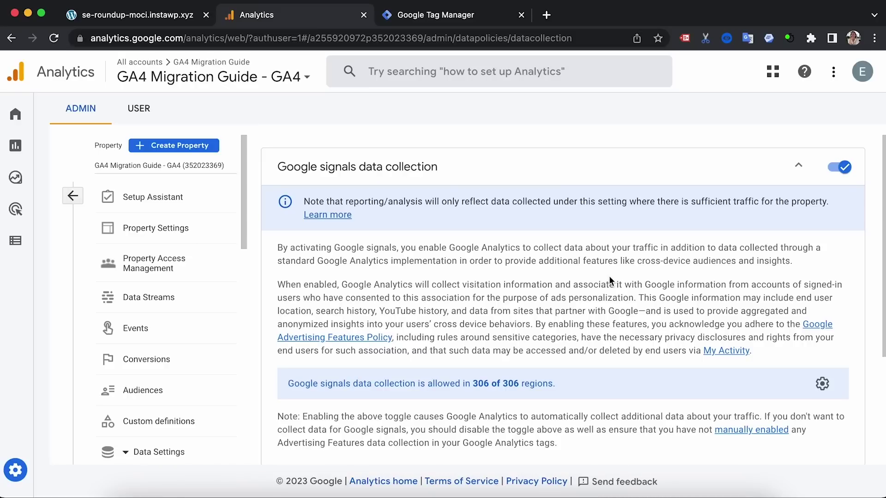
Step: Start a new link under the property's Google Ads Links and choose the managed account "Your Account Name Here"
click(70, 198)
scroll(406, 342, down, 1)
scroll(406, 341, down, 10)
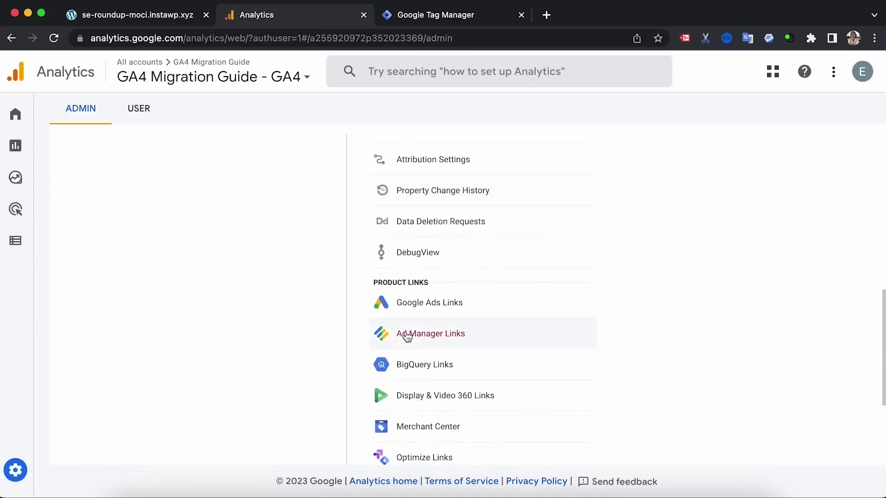
click(404, 310)
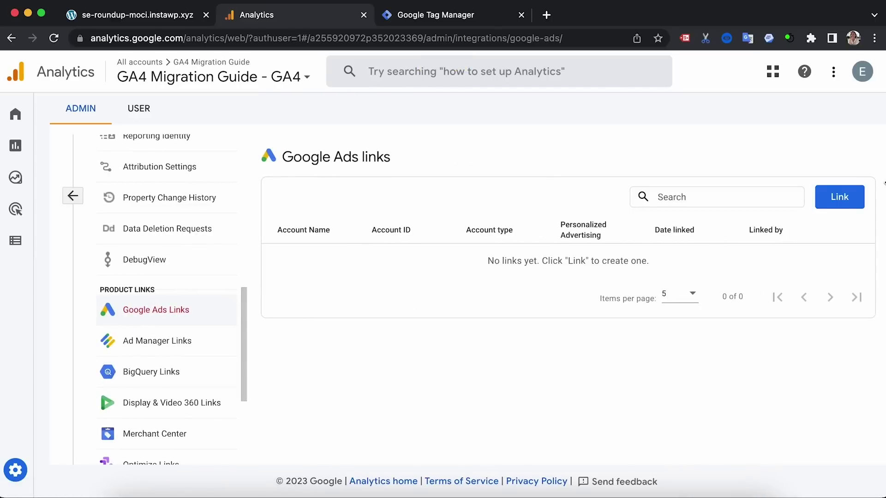
click(856, 197)
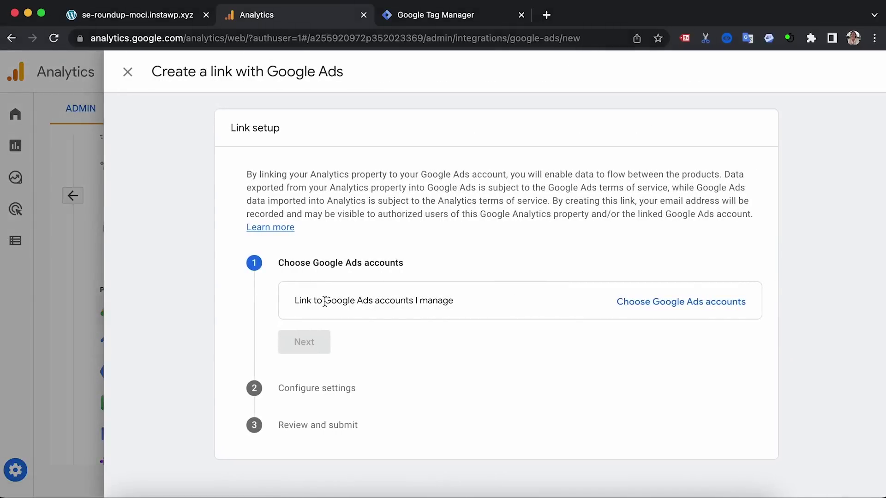
click(698, 301)
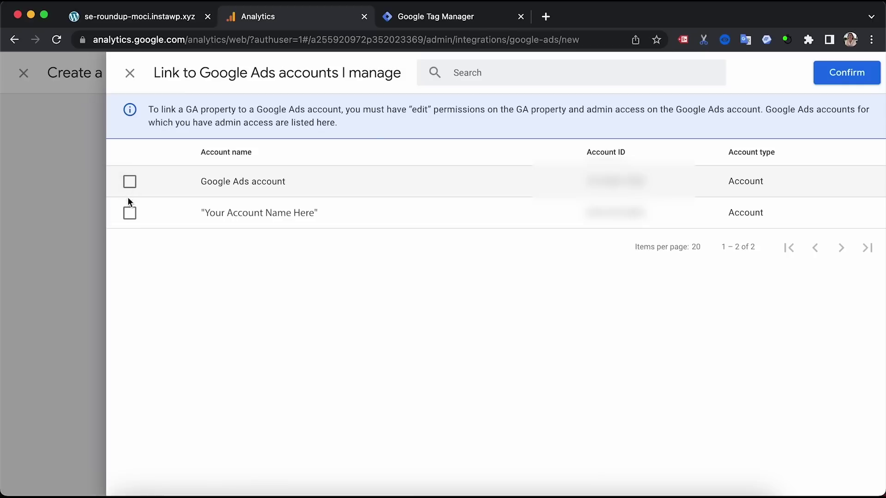
click(130, 213)
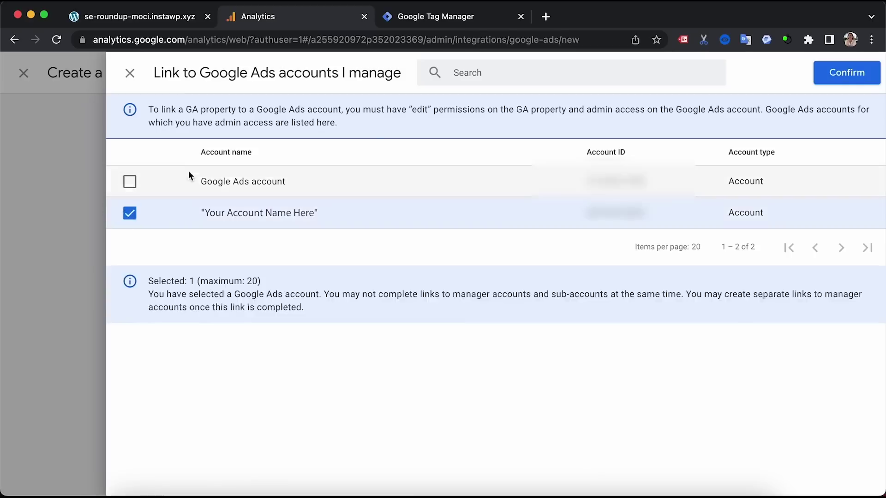
click(854, 78)
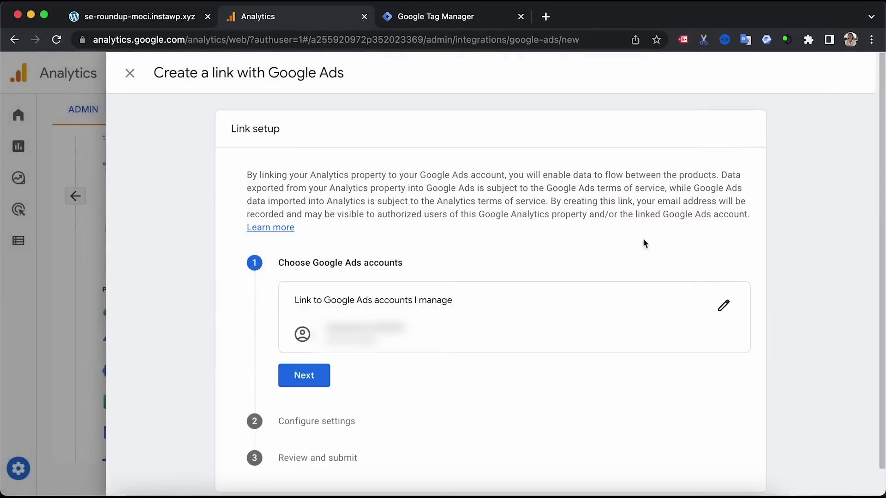
Step: Accept the default link settings with Personalized Advertising enabled and submit the Google Ads link
click(304, 375)
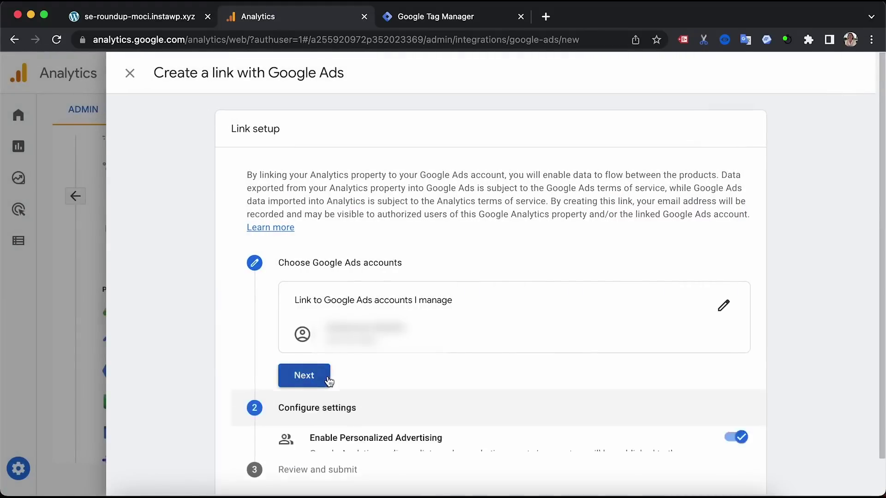
scroll(377, 368, down, 1)
scroll(376, 368, down, 2)
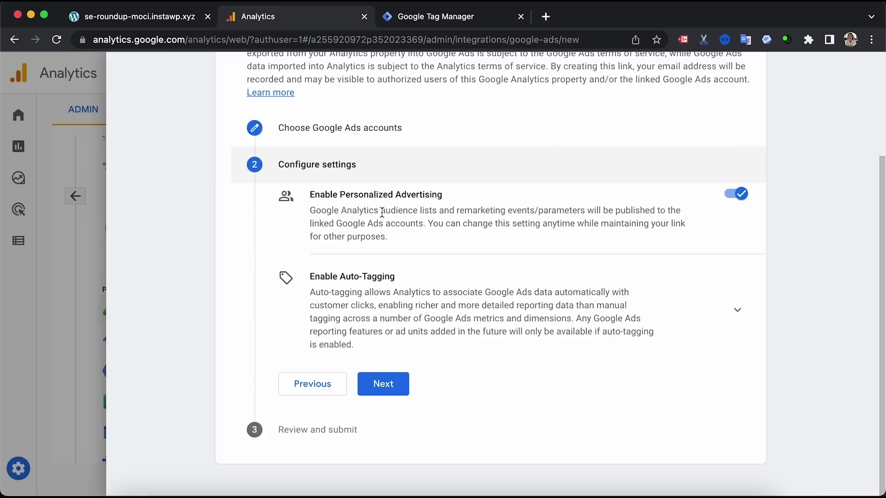
click(386, 387)
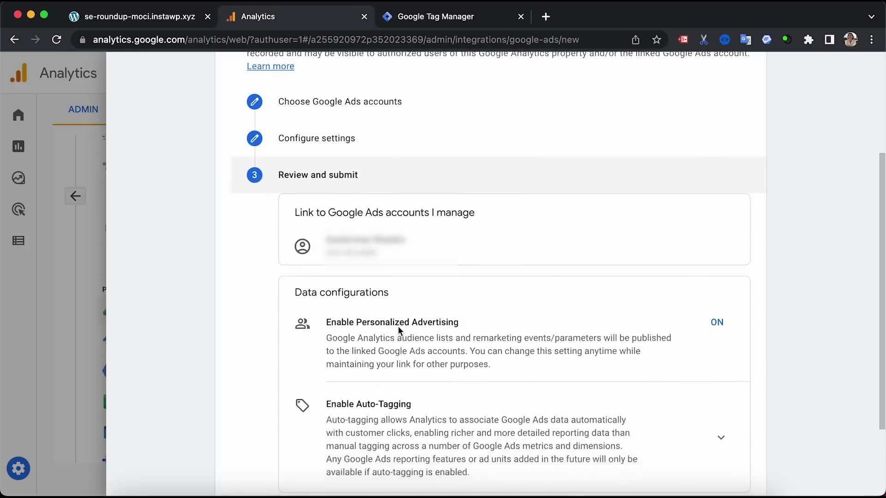
click(377, 421)
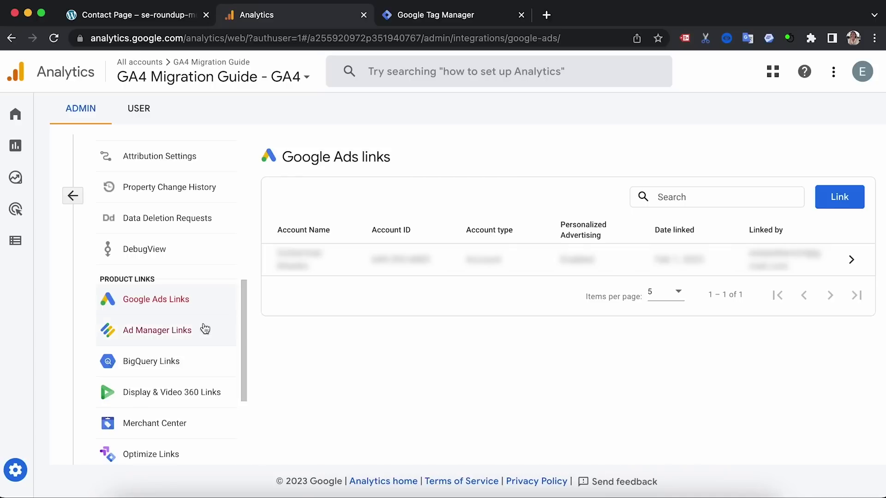
Step: Open the property's Audiences and start building a new custom audience from scratch
scroll(182, 336, down, 1)
scroll(185, 338, up, 3)
scroll(186, 340, up, 4)
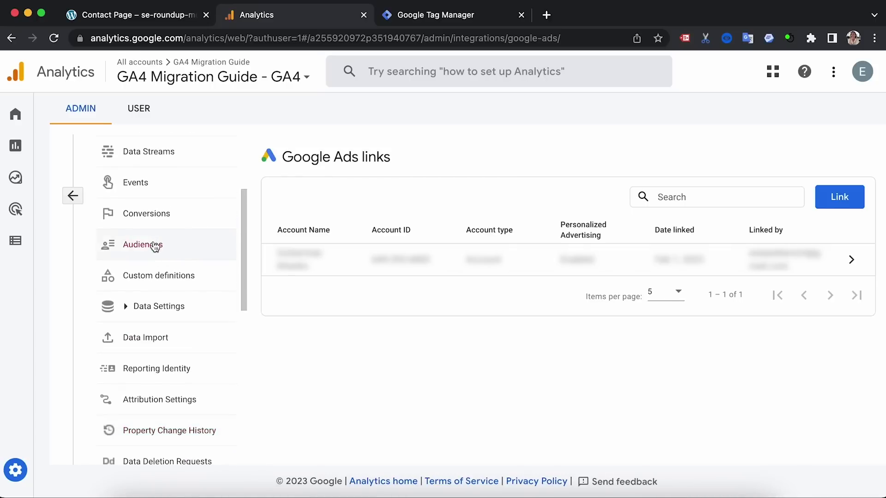
click(154, 246)
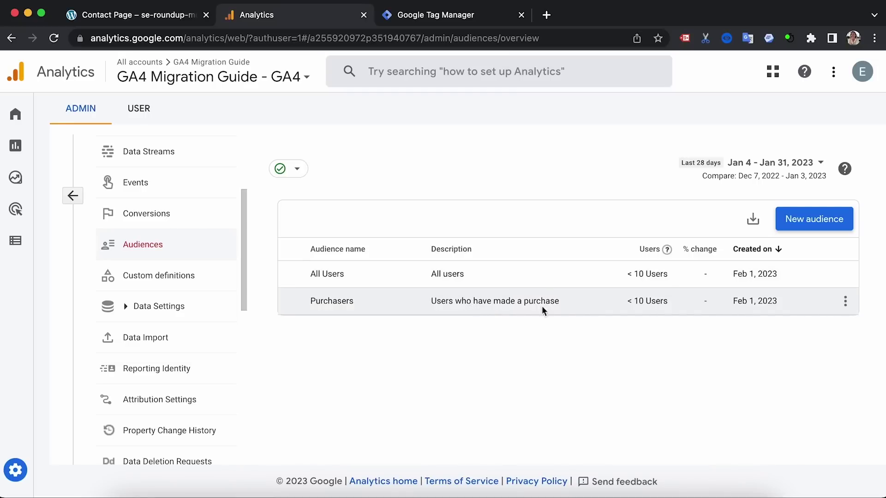
click(840, 225)
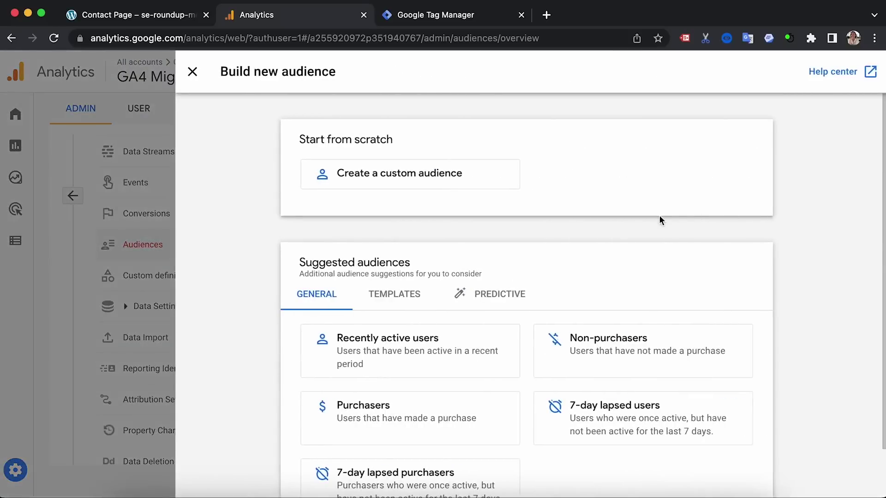
scroll(563, 292, down, 2)
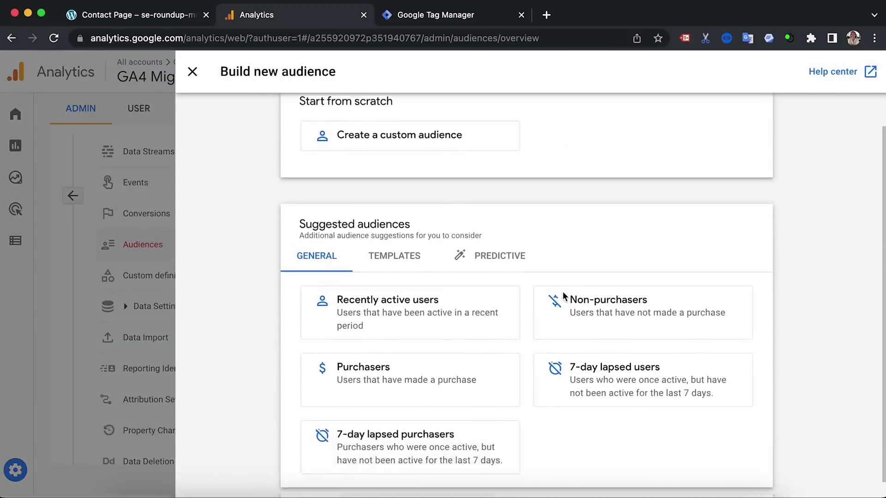
scroll(563, 292, up, 1)
scroll(563, 293, up, 1)
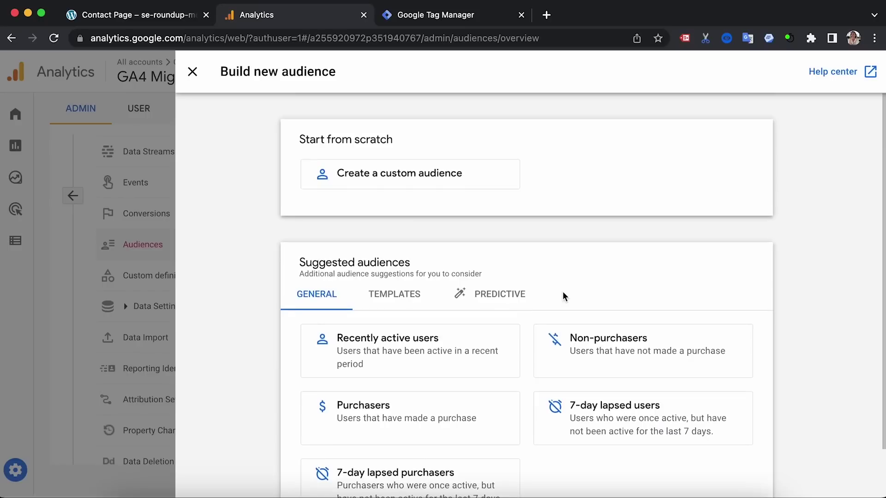
click(485, 182)
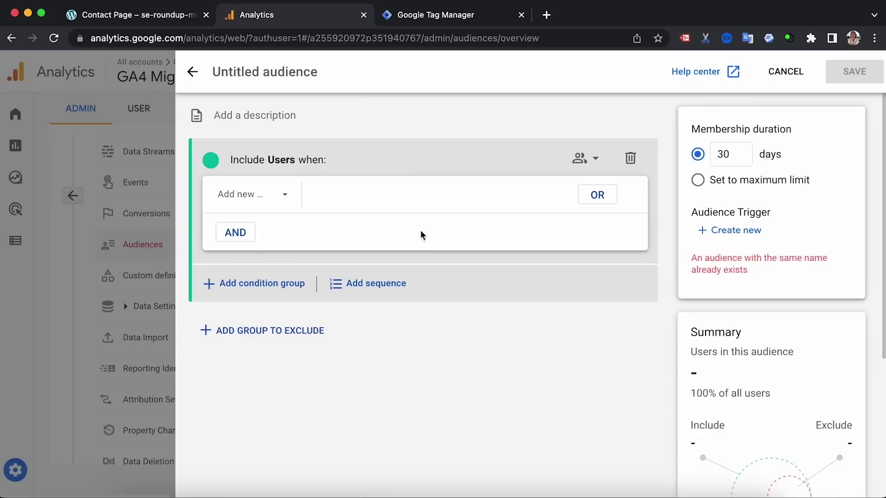
Step: Name the new audience Contact page users
click(277, 69)
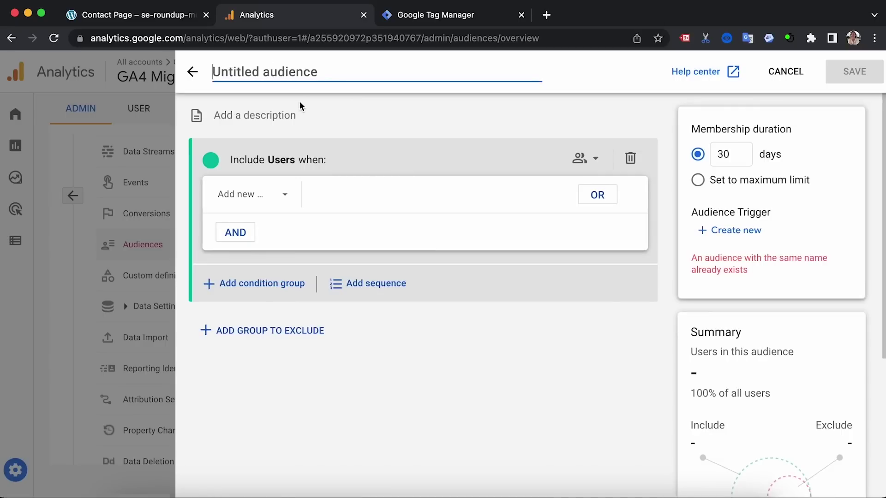
text(Con)
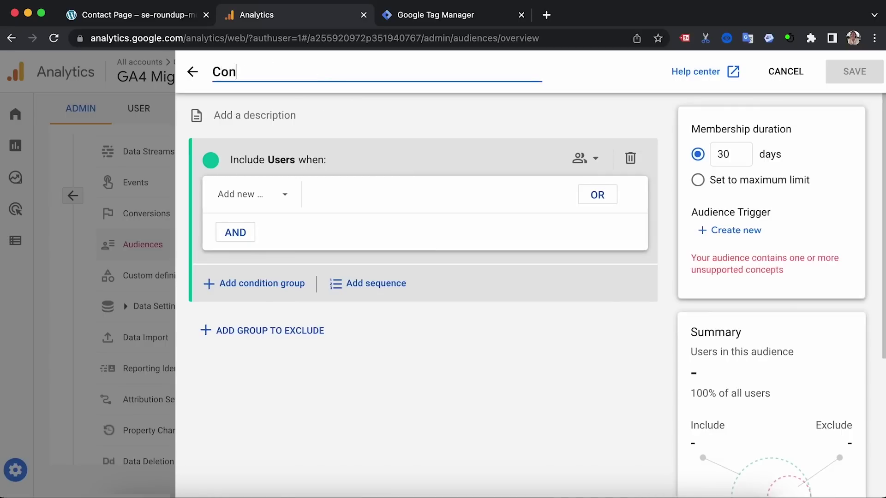
text(tact page users)
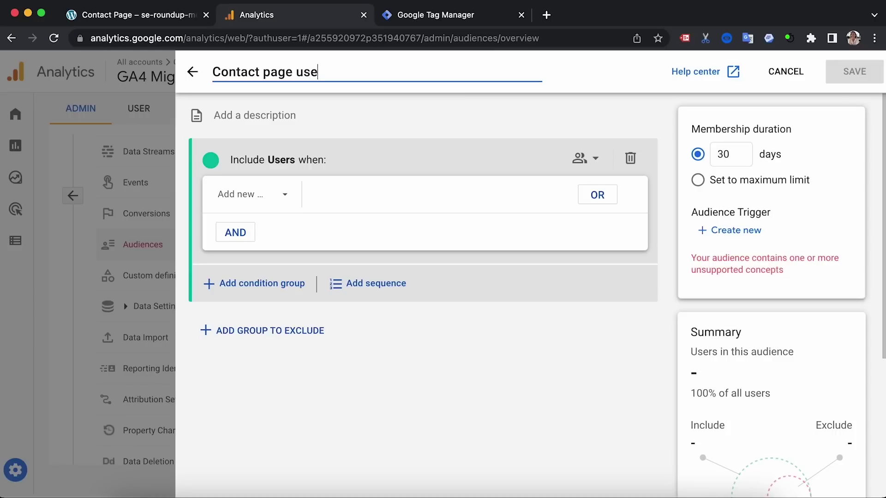
Step: Include users whose Page location contains "contact", with the condition scoped across all sessions
click(282, 200)
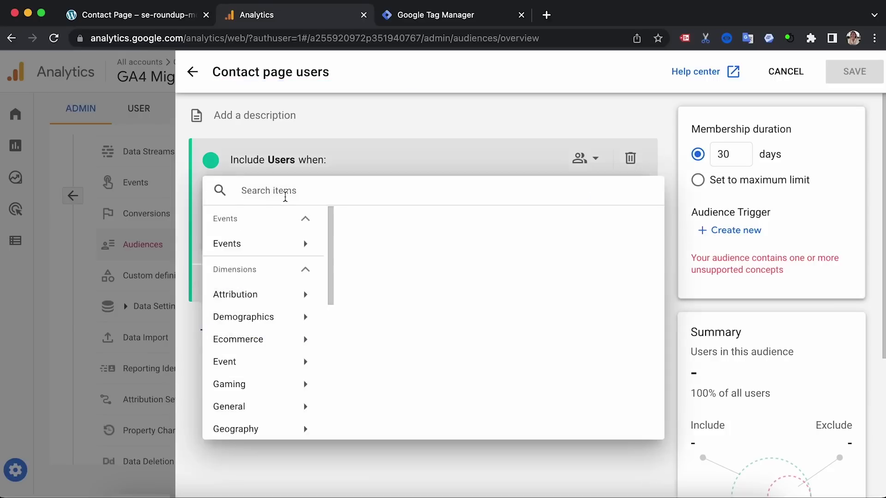
text(page)
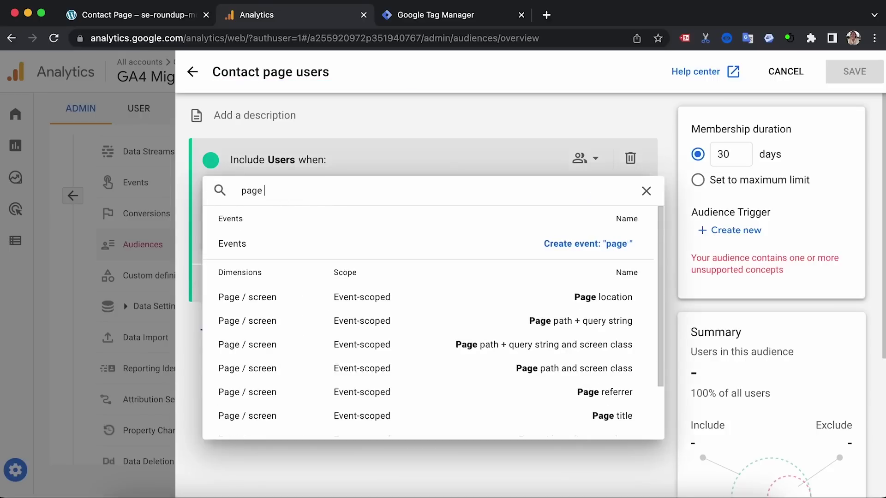
click(336, 296)
click(353, 194)
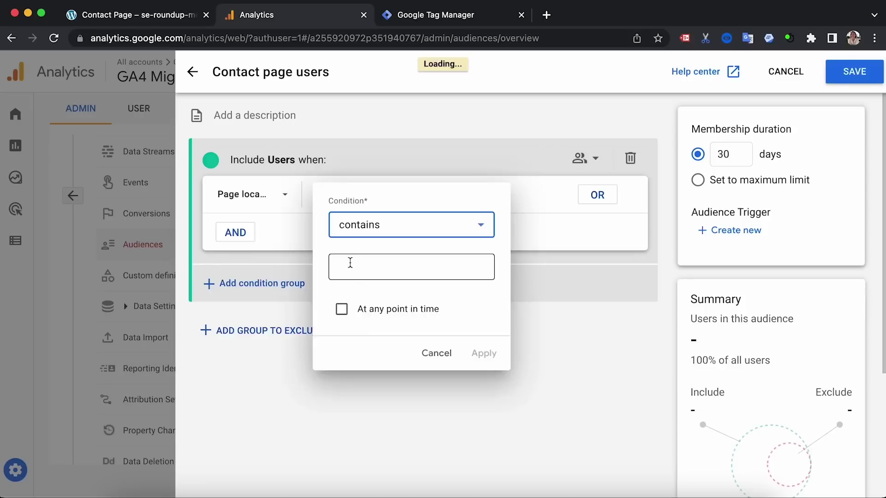
click(350, 263)
text(contact)
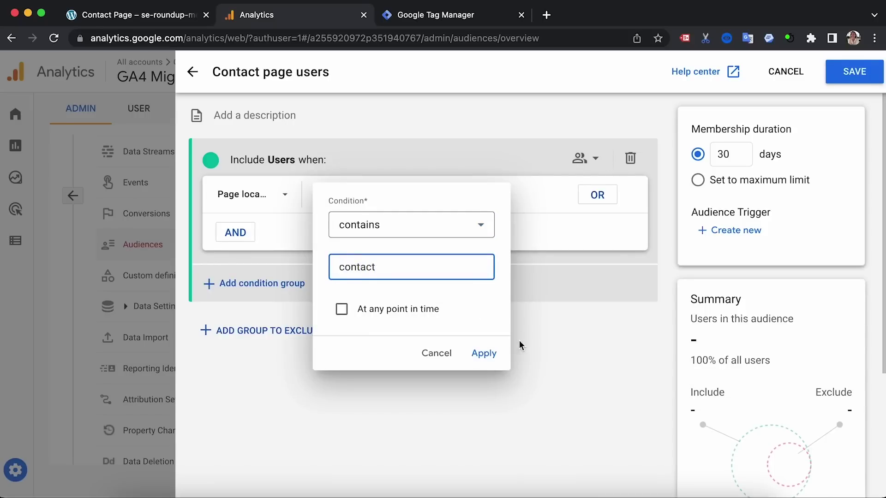
click(492, 355)
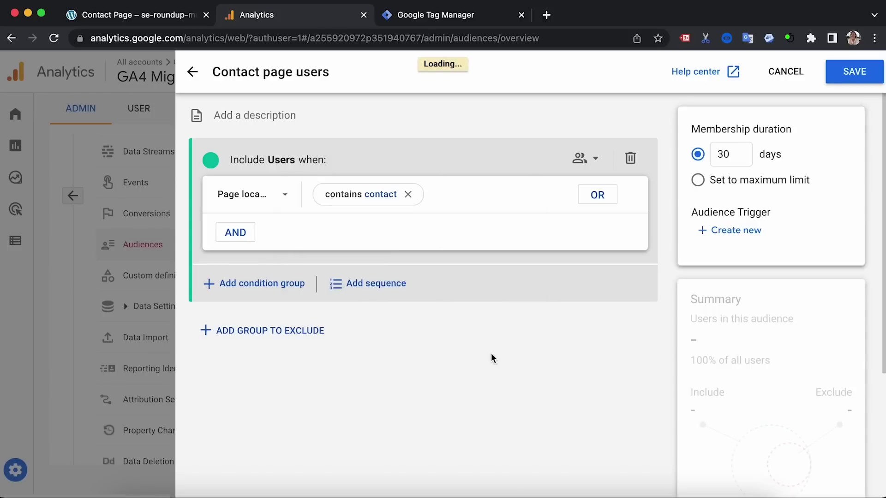
click(586, 160)
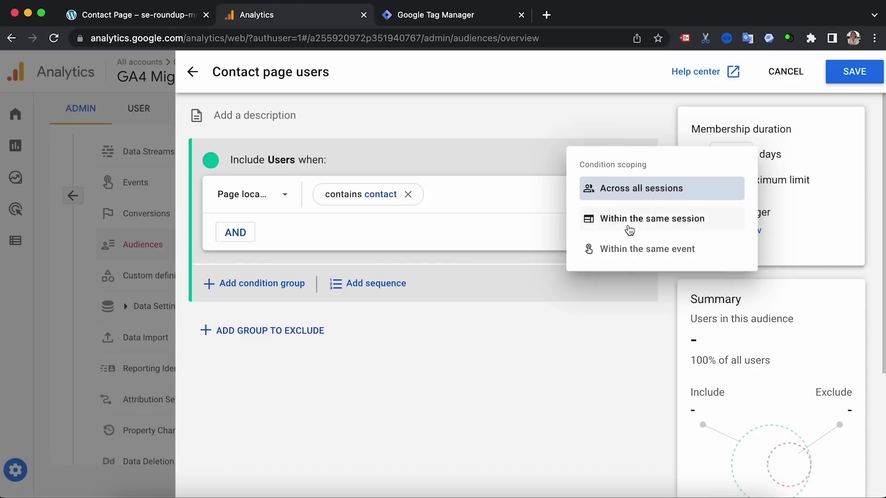
click(617, 135)
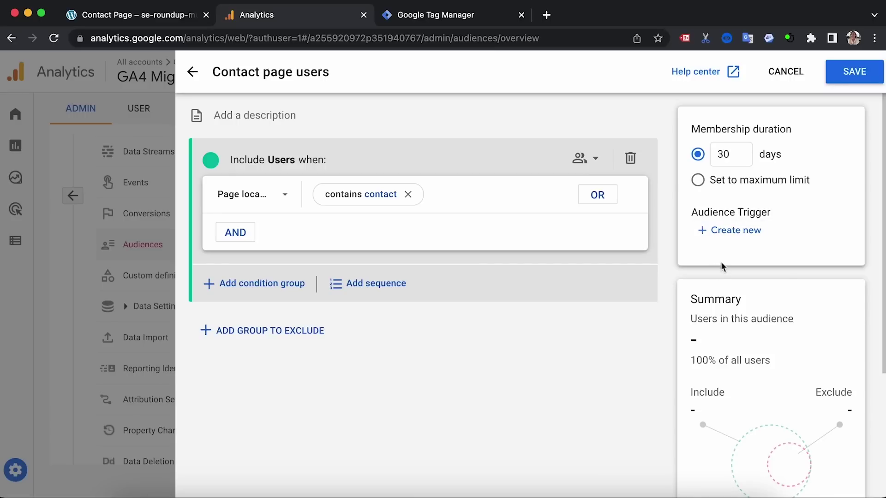
Step: Save the Contact page users audience with its 30-day membership duration
click(855, 73)
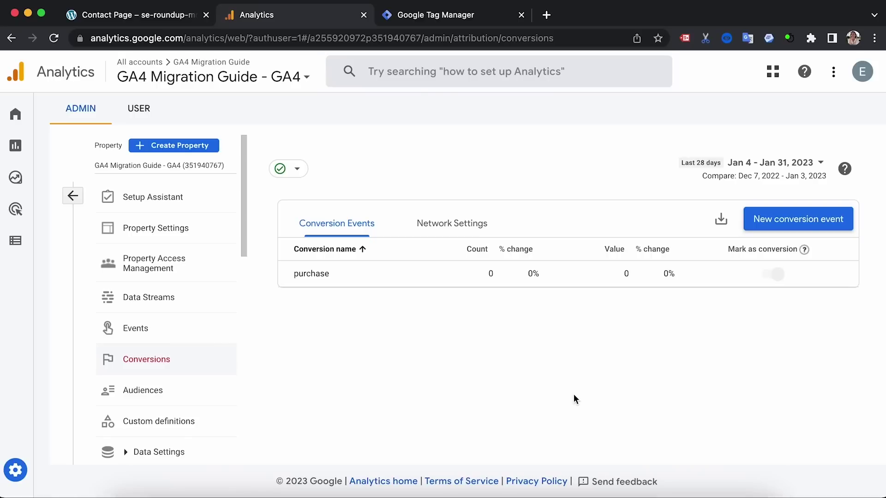
Step: Open the site's web data stream and examine which events enhanced measurement tracks, including the additional ones
click(192, 297)
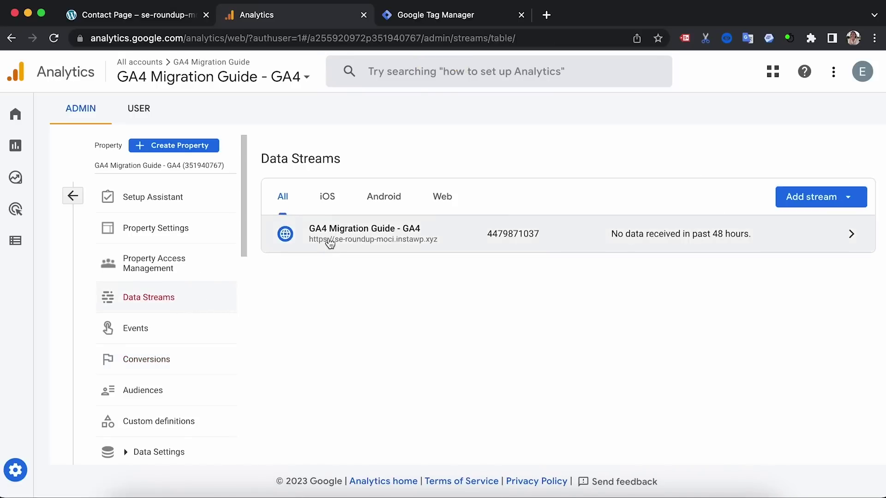
click(330, 242)
scroll(384, 314, down, 4)
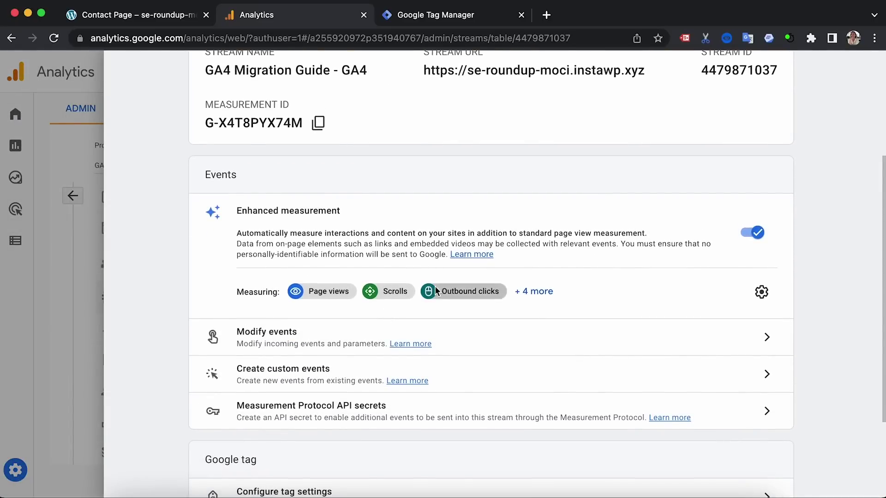
click(535, 297)
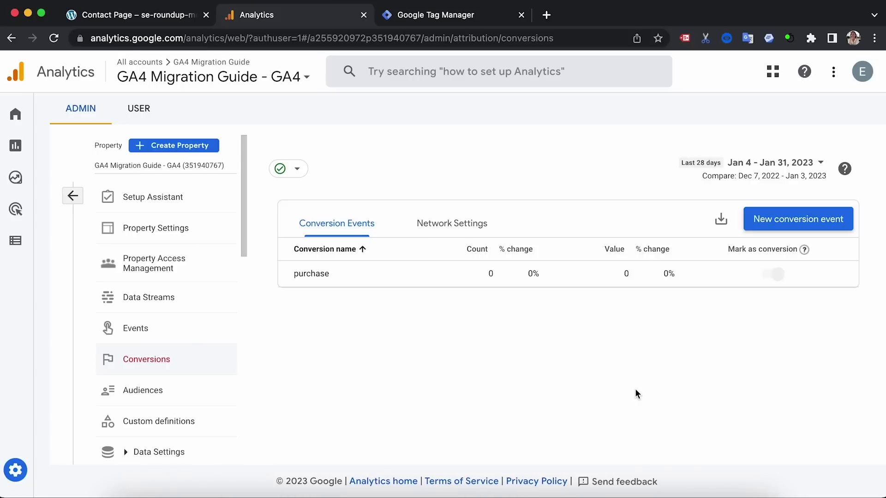
Step: Switch to Google Tag Manager and create a new tag of type Google Analytics: GA4 Event
click(488, 16)
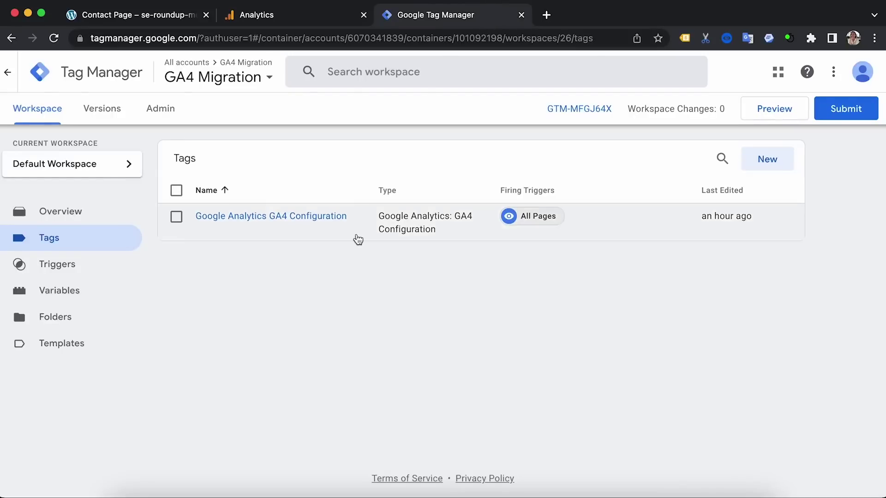
click(787, 168)
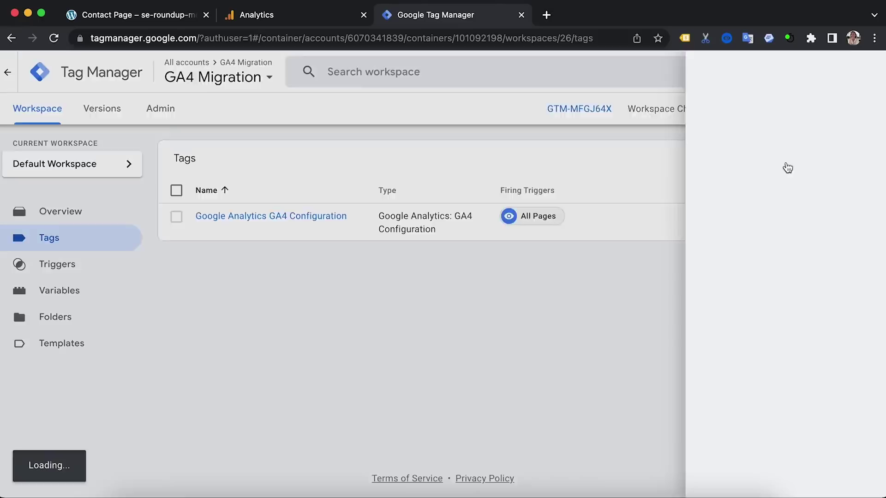
click(392, 192)
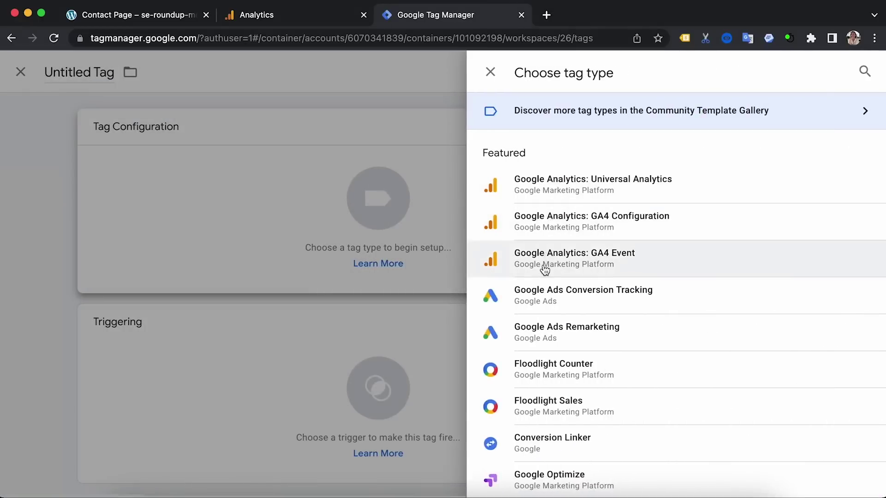
click(545, 268)
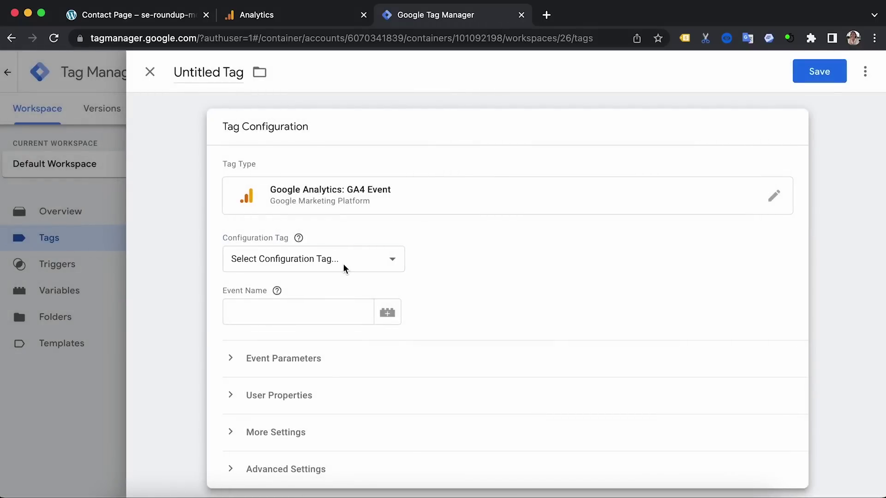
Step: Set the tag's configuration tag to Google Analytics GA4 Configuration and its event name to phone_click
click(343, 266)
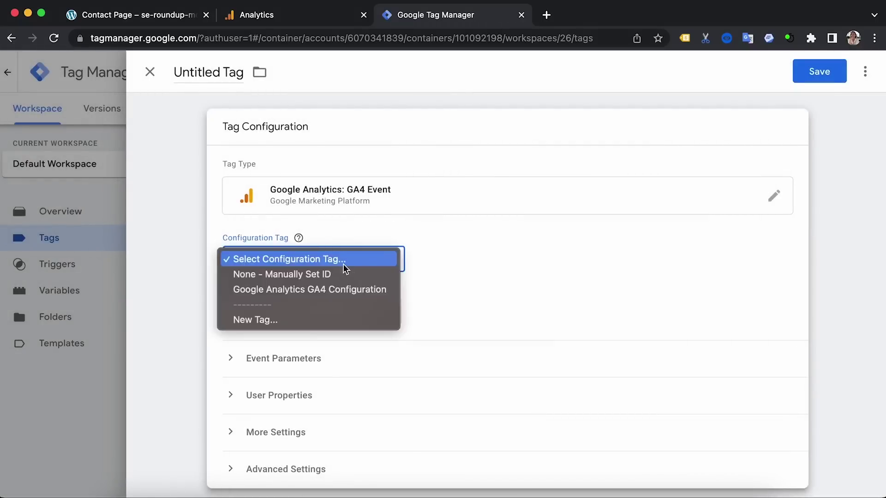
click(337, 289)
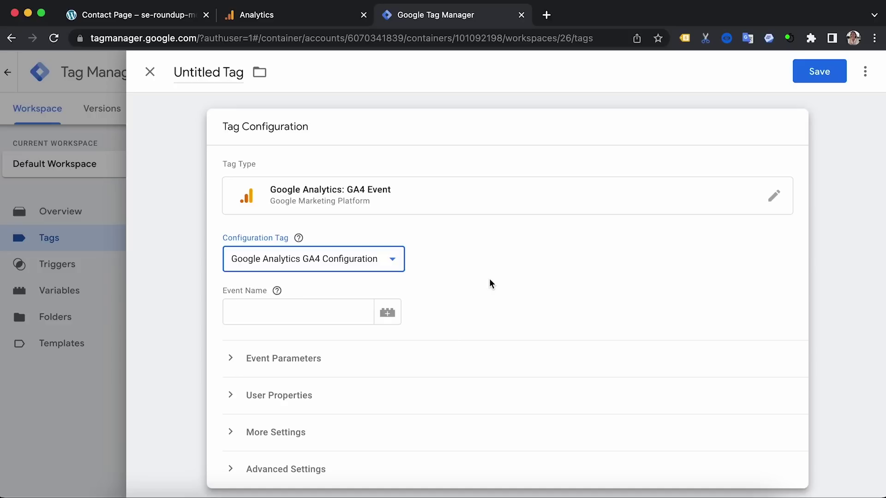
click(294, 308)
text(phone_click)
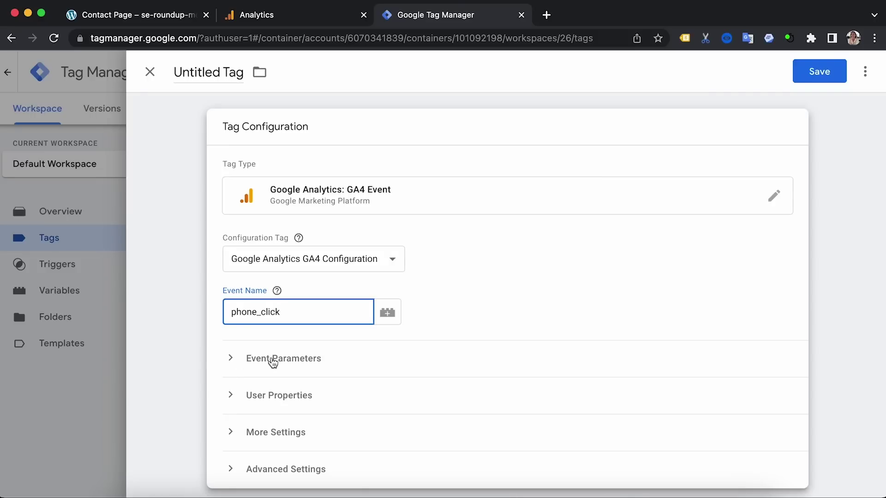
Step: Add an event parameter named phone with the Click URL variable as its value
click(274, 363)
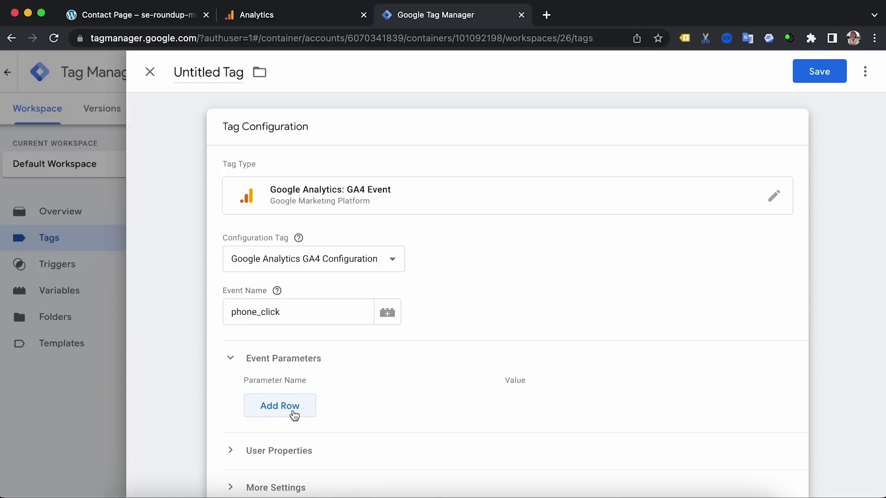
click(294, 415)
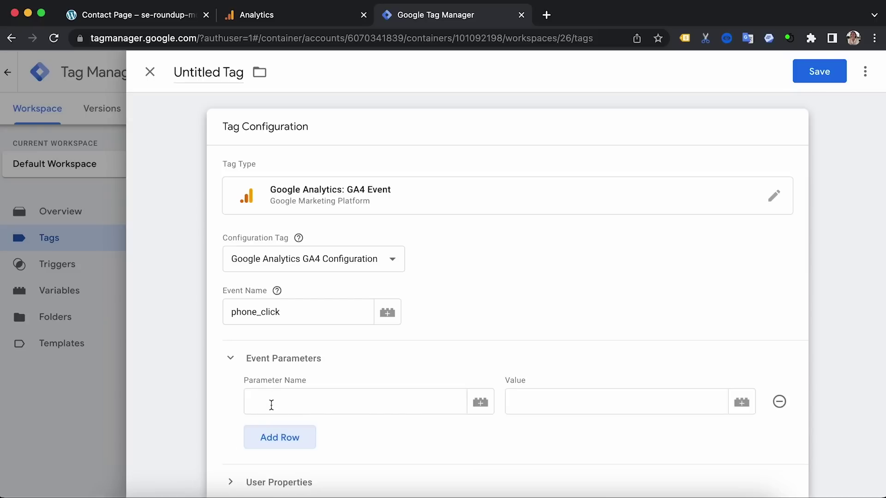
click(272, 405)
text(phone)
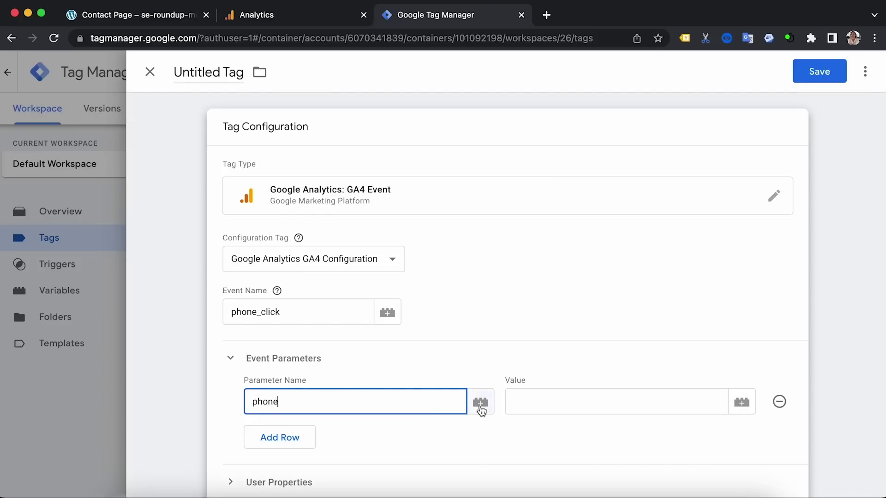
click(745, 410)
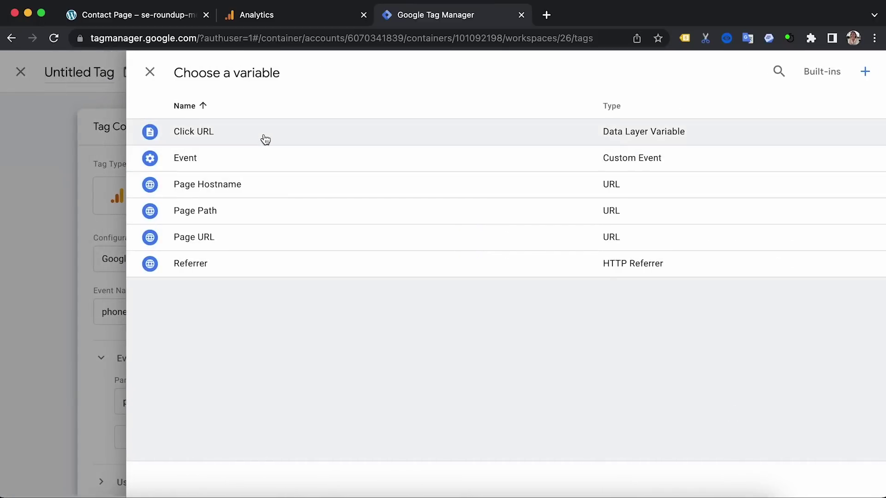
click(265, 140)
Step: Create a new trigger for the tag with the click type Just Links
scroll(440, 363, down, 1)
scroll(440, 362, down, 3)
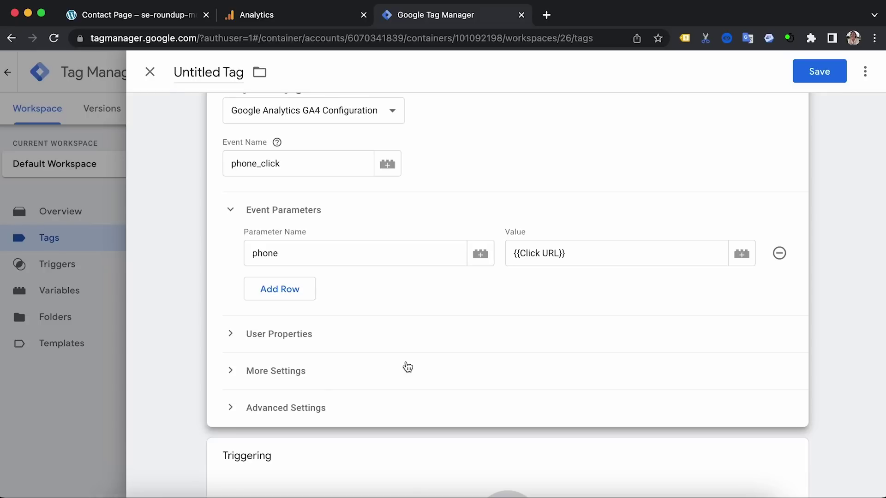
scroll(407, 366, down, 3)
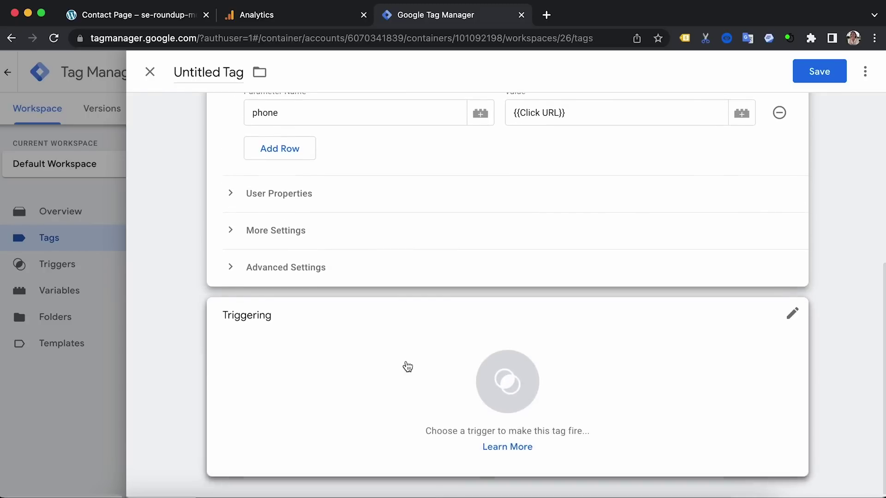
click(392, 369)
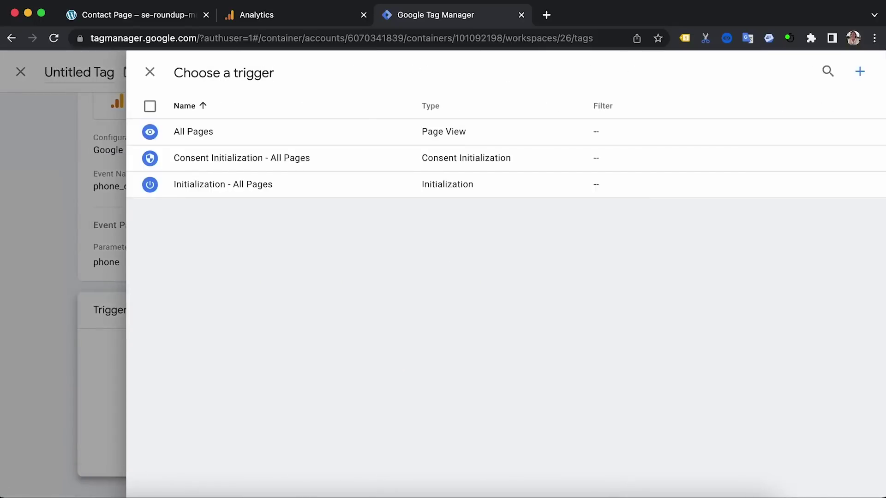
click(860, 72)
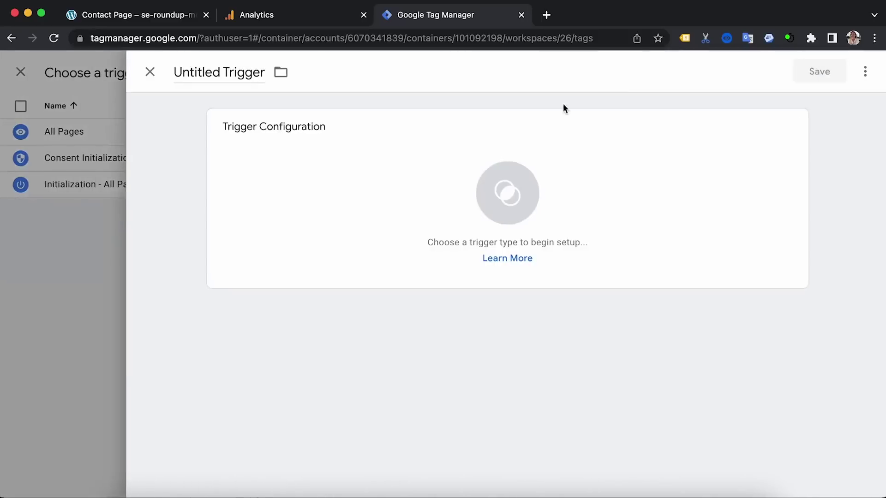
click(440, 178)
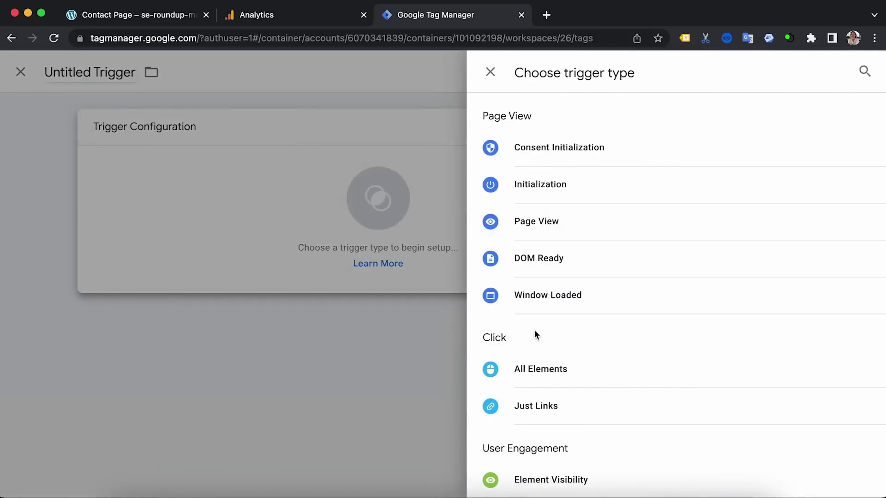
click(510, 415)
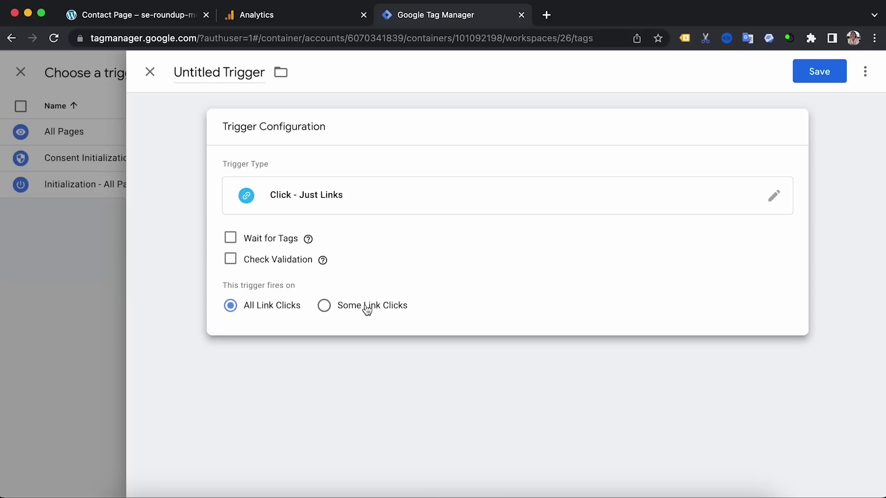
Step: Limit the trigger to some link clicks, where Click URL contains tel:
click(337, 309)
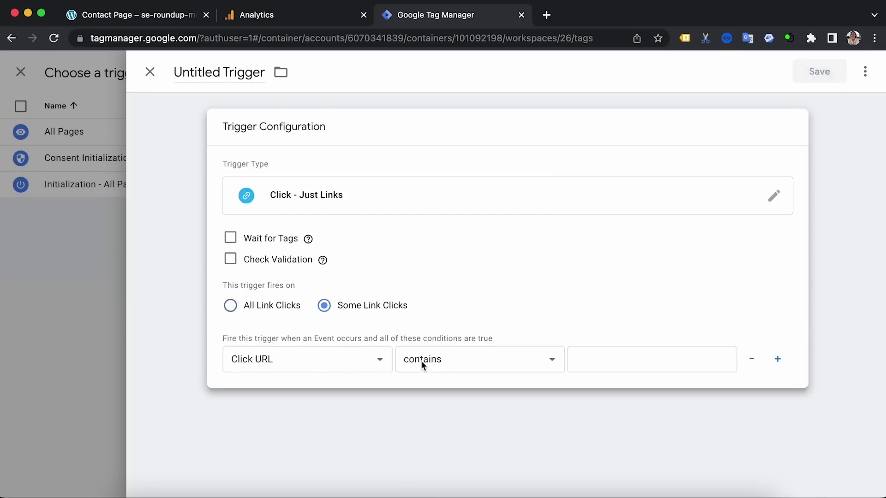
click(630, 362)
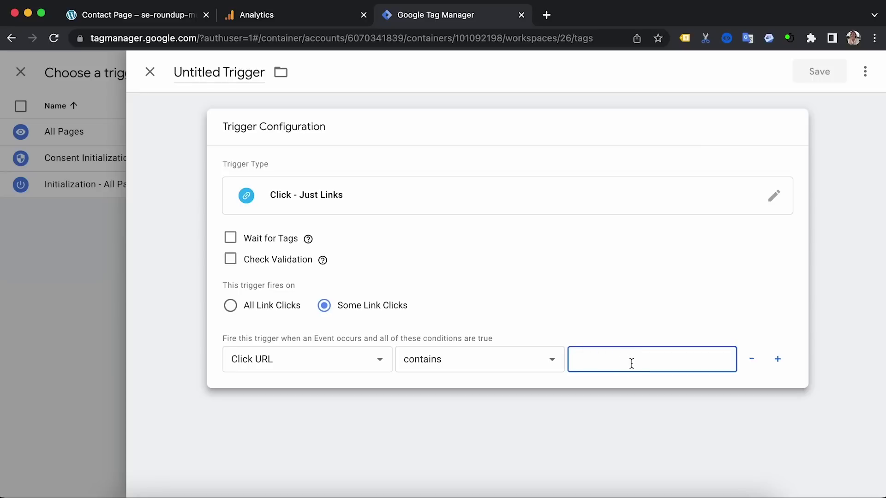
text(tel:)
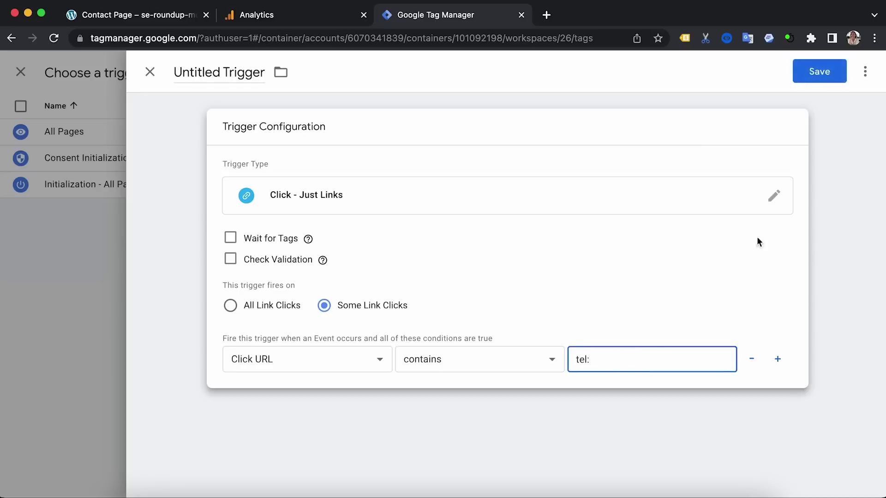
Step: Save the trigger under the name Phone Click, copying the name for reuse
click(798, 81)
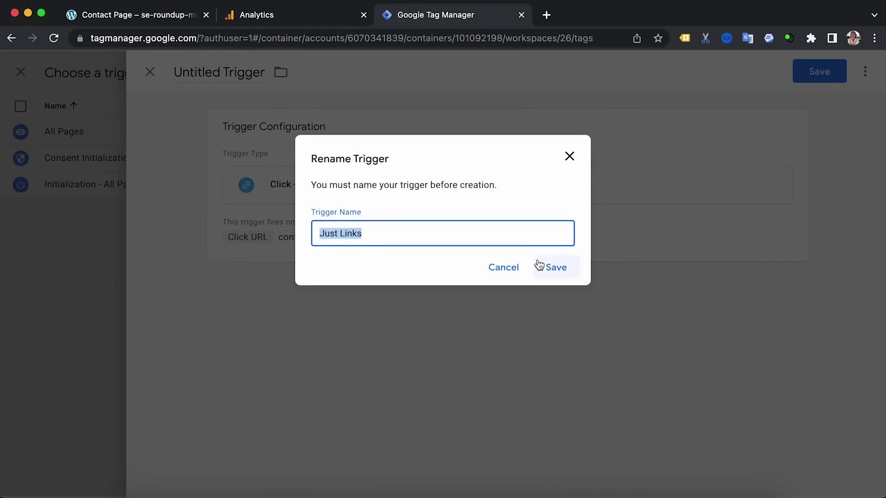
text(Phone Click)
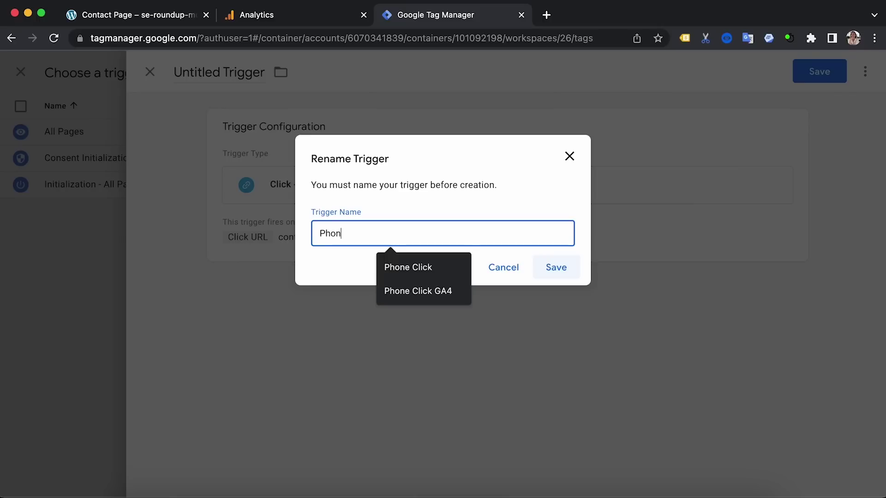
click(438, 268)
key(super+a)
key(super+c)
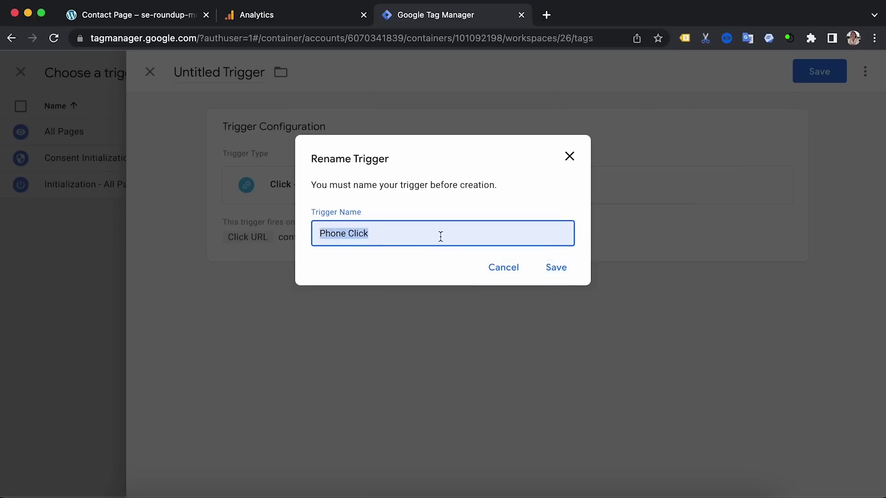
click(563, 276)
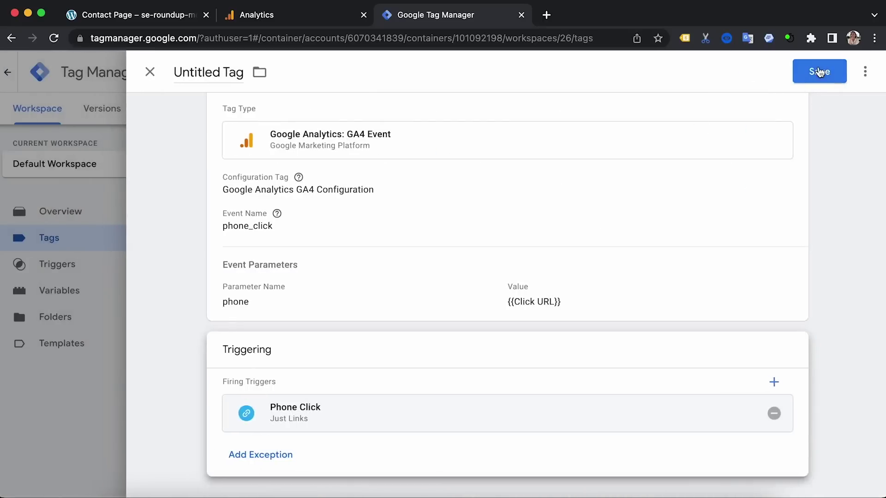
Step: Save the GA4 event tag under the name Phone Click
click(796, 70)
key(super+v)
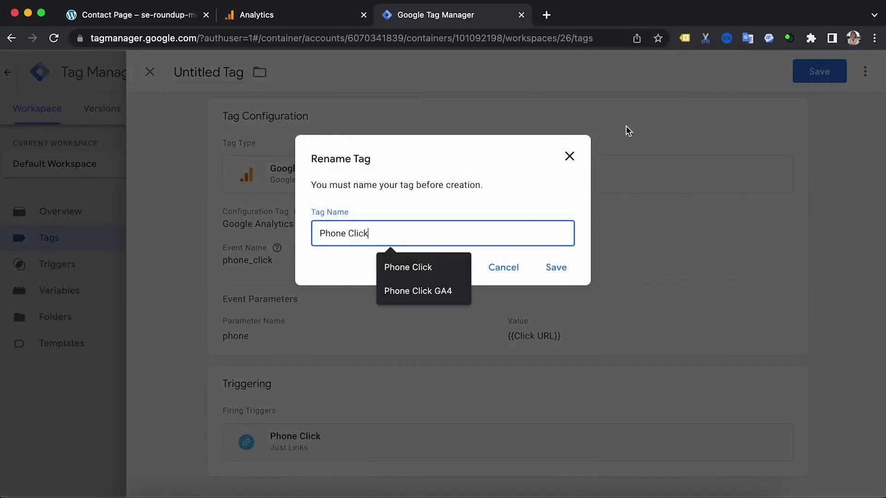
click(562, 272)
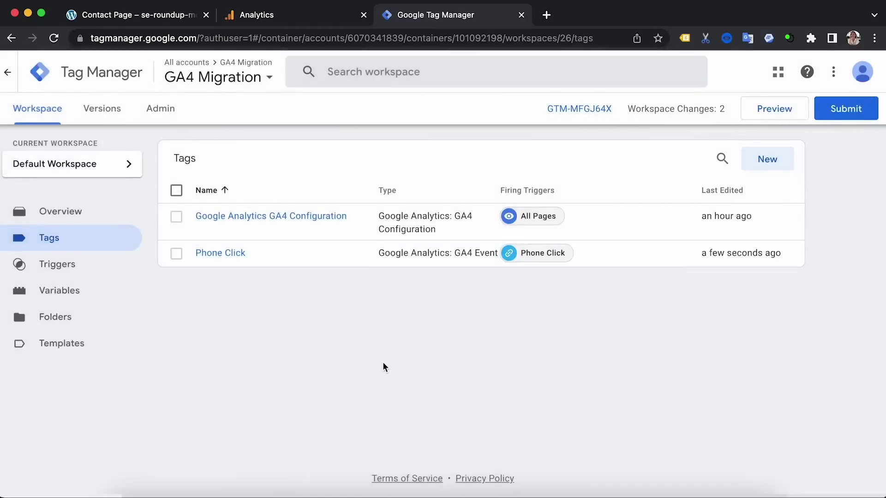
Step: Submit and publish the workspace changes, leaving the container version name and description empty
scroll(383, 367, down, 1)
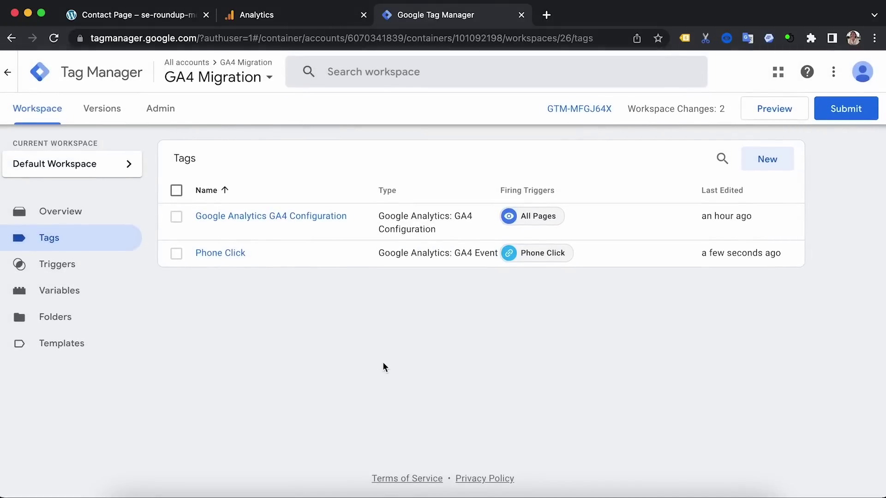
click(876, 116)
click(820, 79)
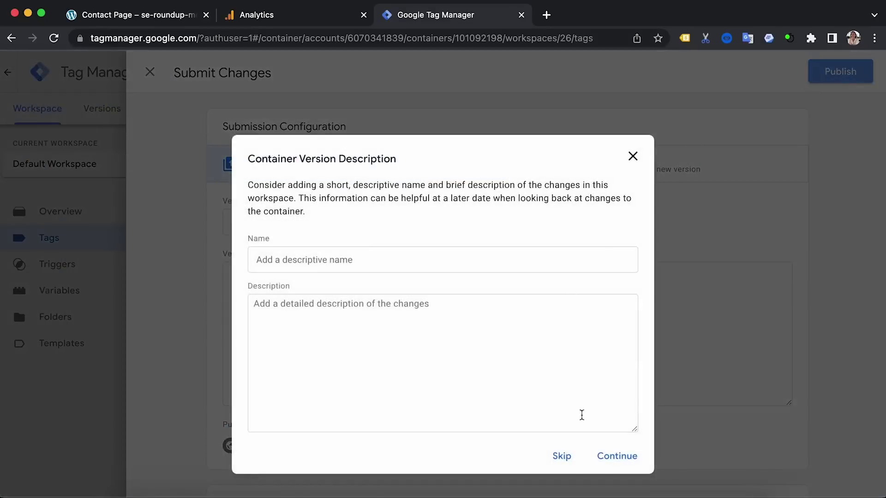
click(616, 457)
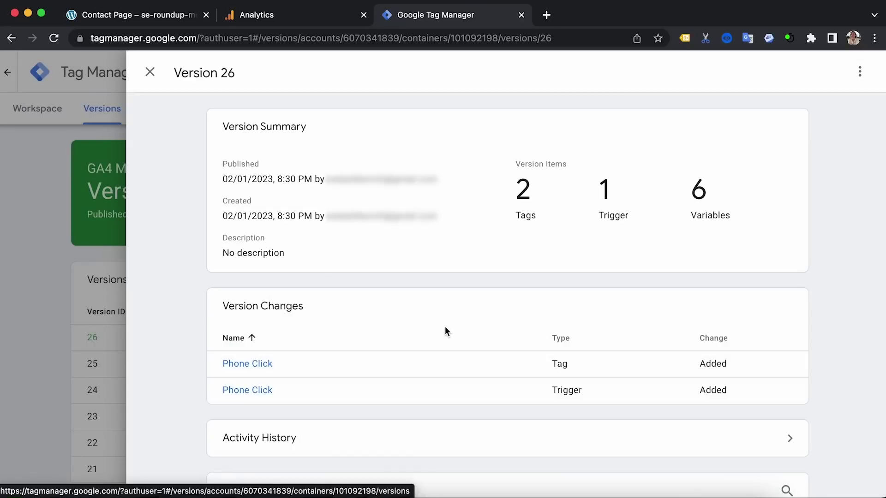
Step: Switch to the WordPress site's Contact Page and reload it
click(134, 19)
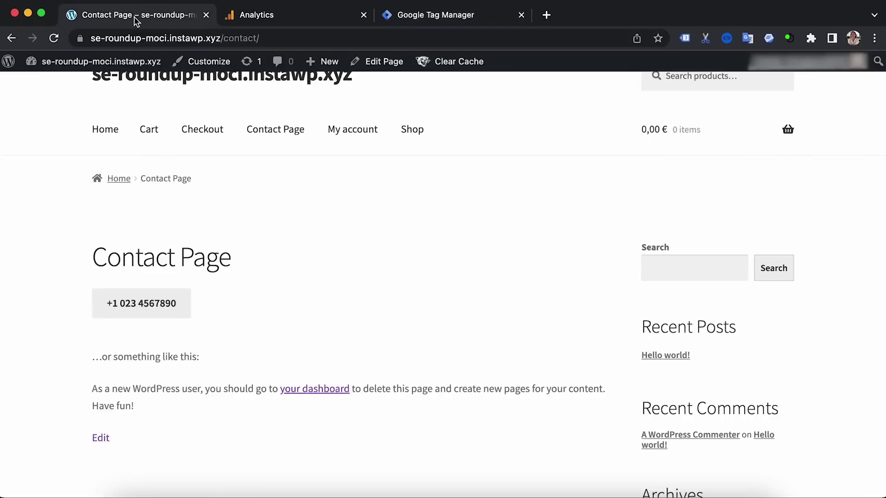
click(56, 40)
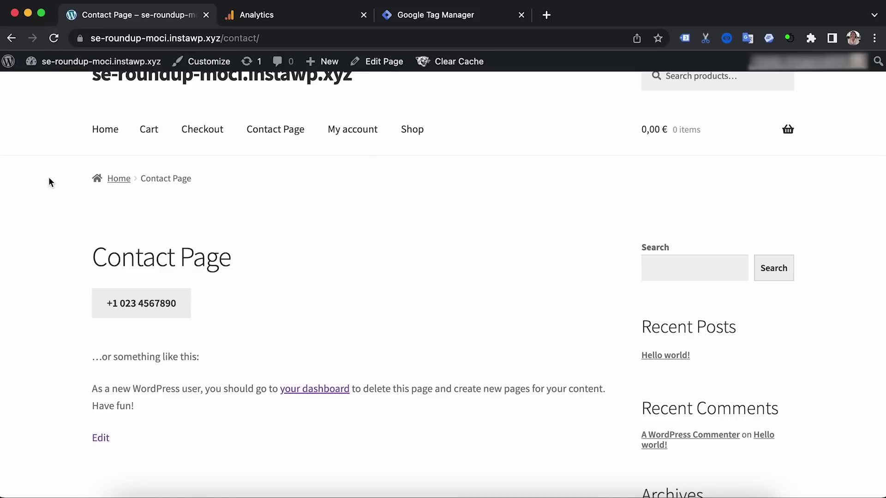
Step: Trigger the phone number button on the Contact Page and check the event counts in Google Analytics' Realtime report
click(159, 313)
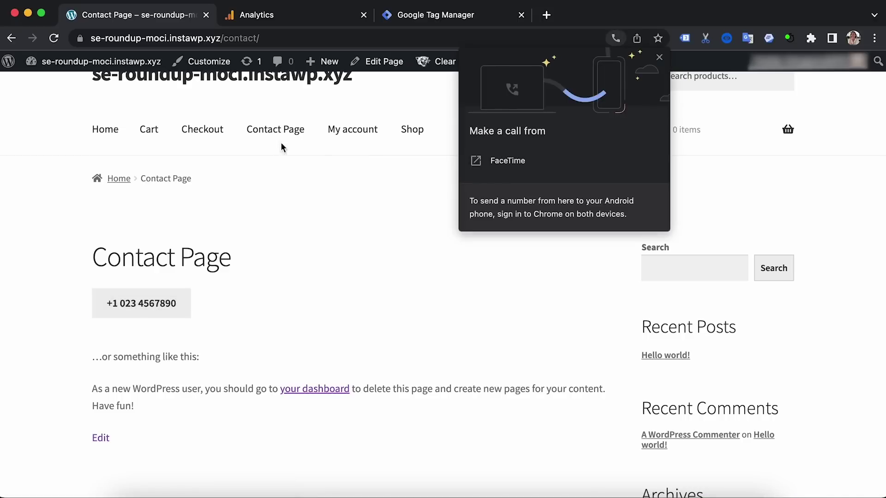
click(317, 16)
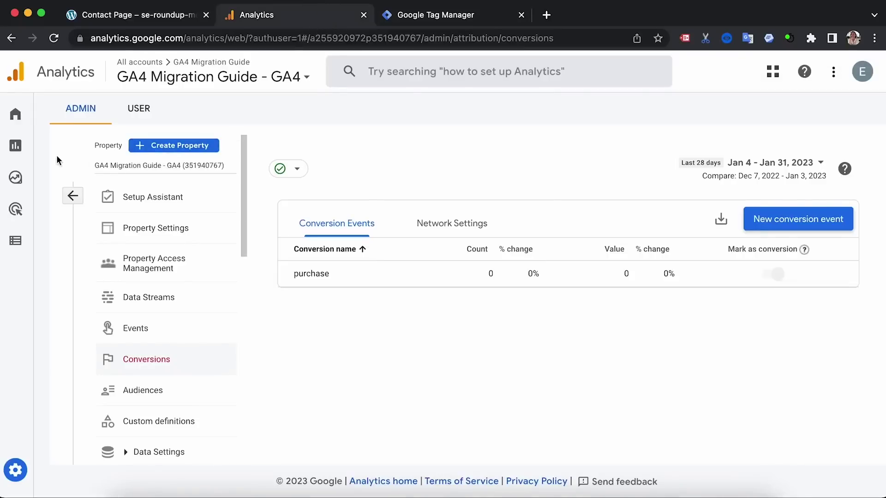
click(19, 147)
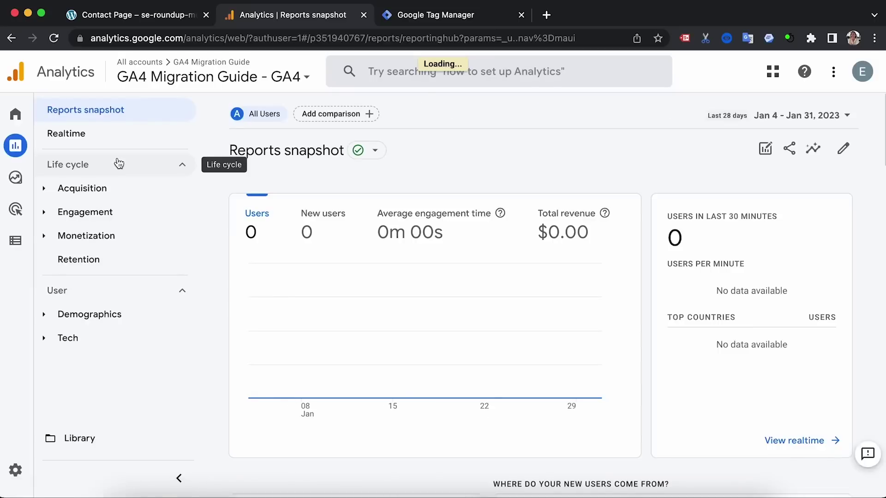
click(130, 129)
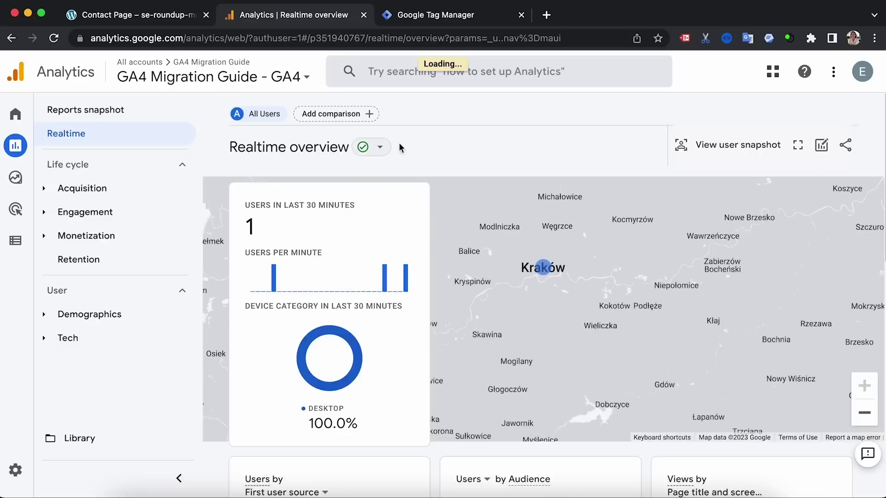
scroll(453, 211, down, 8)
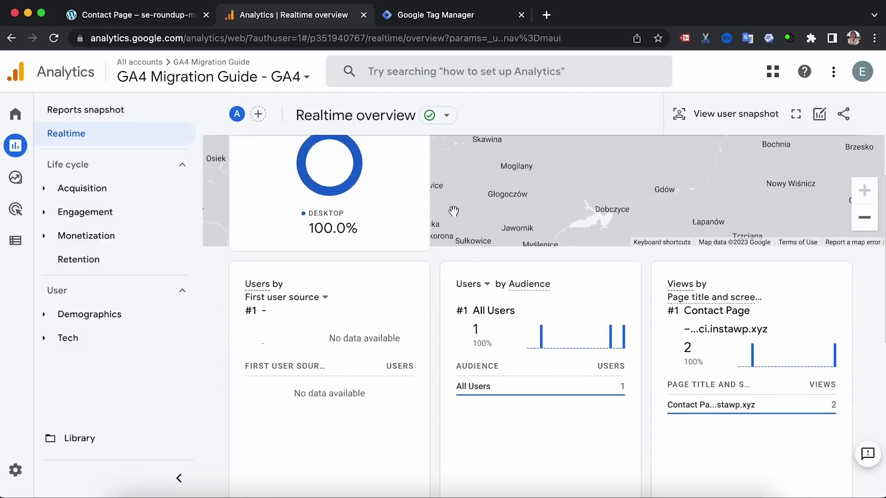
scroll(453, 210, down, 4)
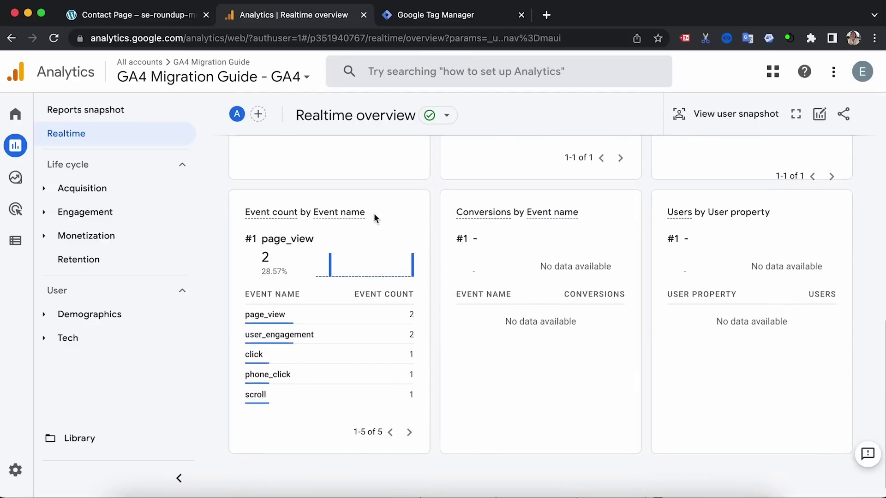
Step: Inspect the phone_click event's parameters in the Realtime event counts, down to the value of the phone parameter
mouse_move(294, 378)
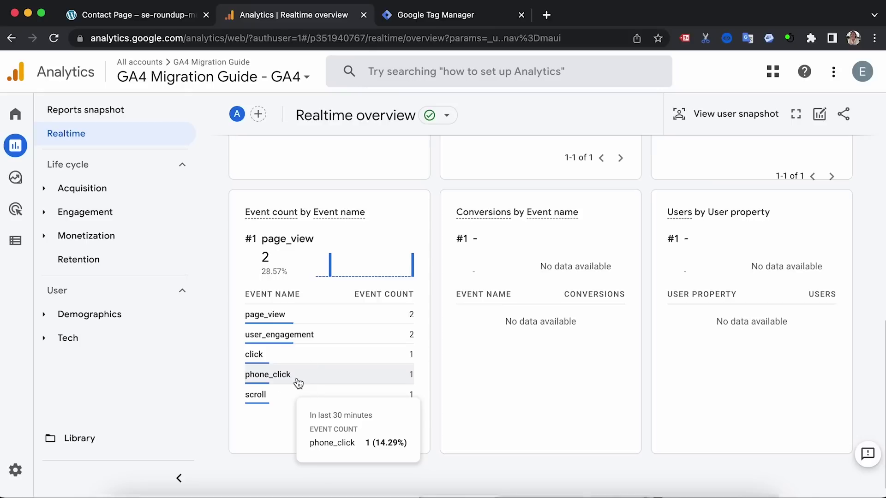
click(295, 376)
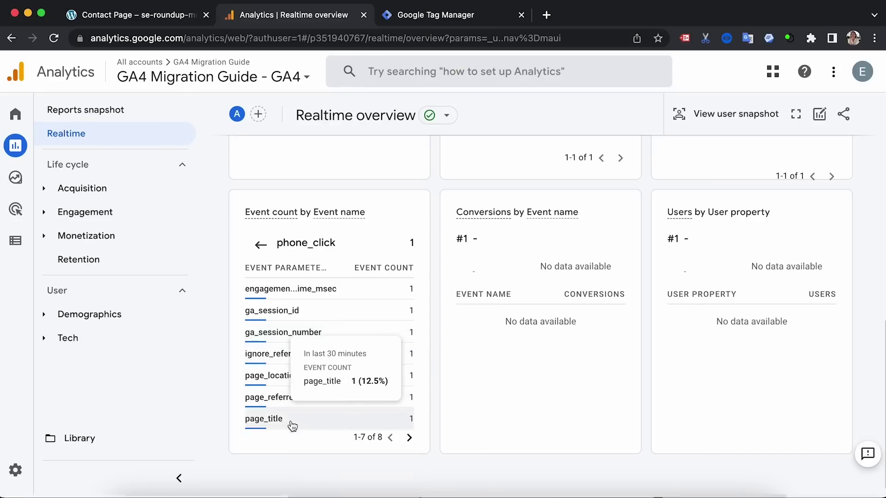
click(408, 439)
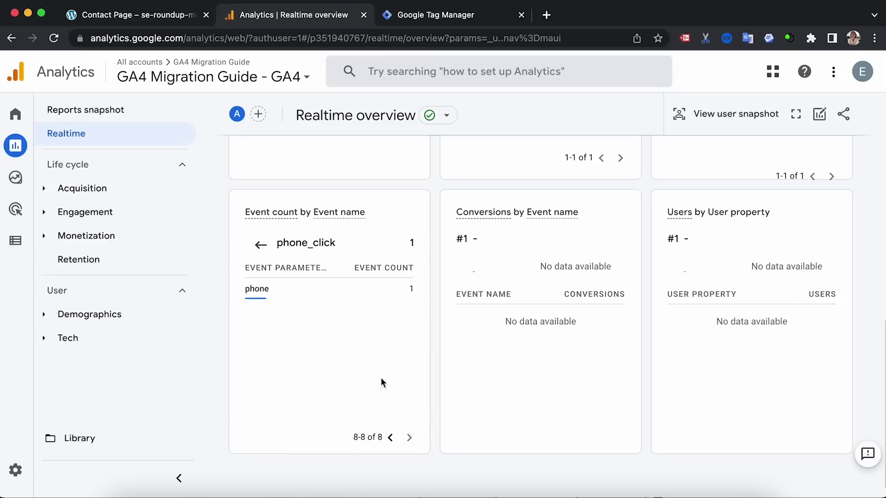
click(249, 291)
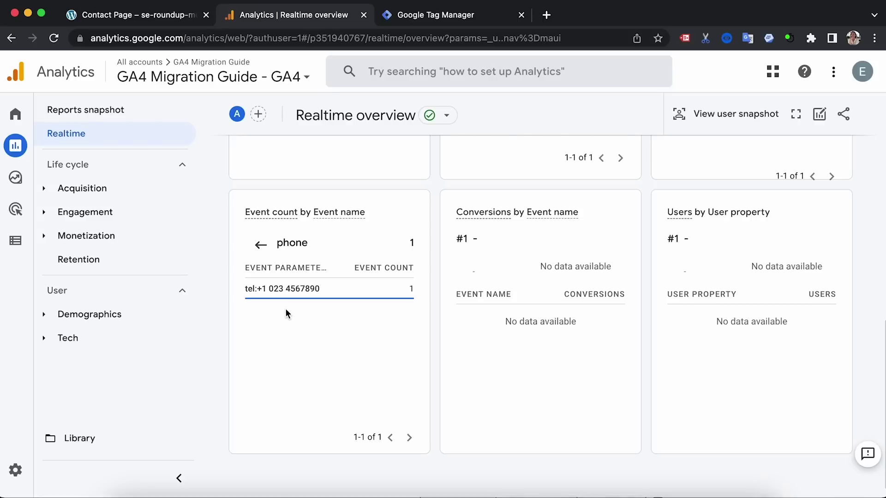
Step: Create a new conversion event named phone_click in the GA4 property's conversion settings
click(17, 471)
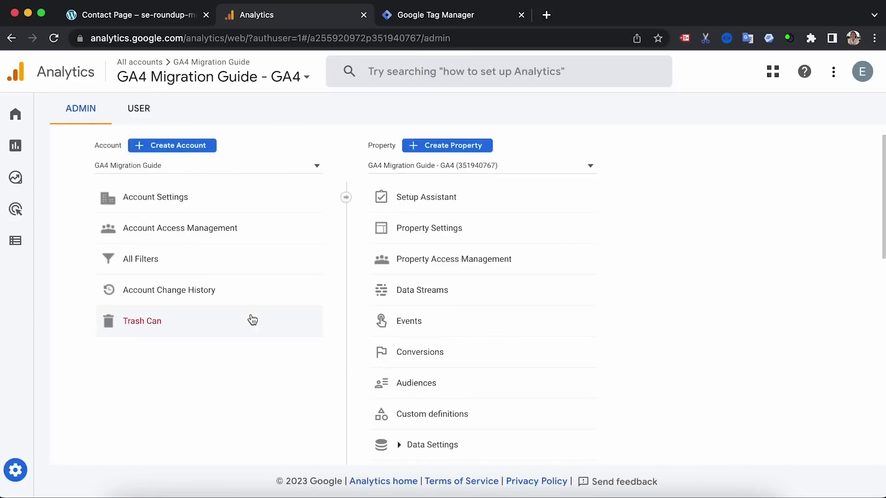
click(408, 355)
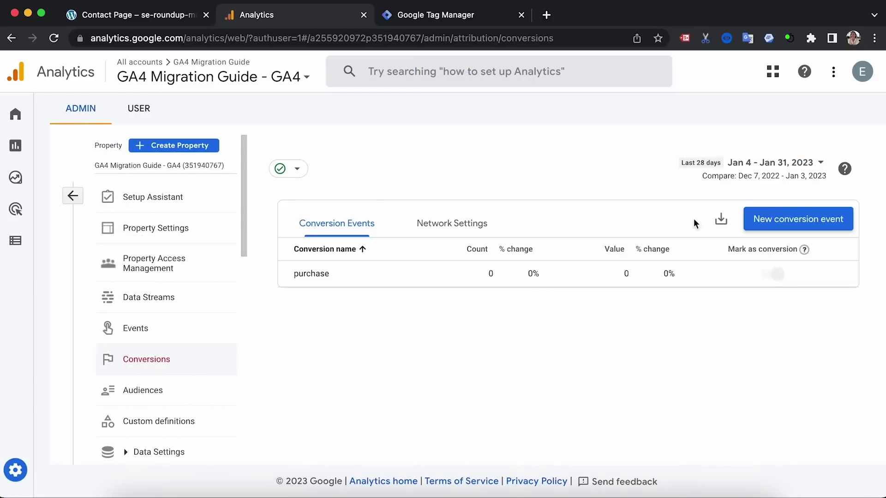
click(795, 220)
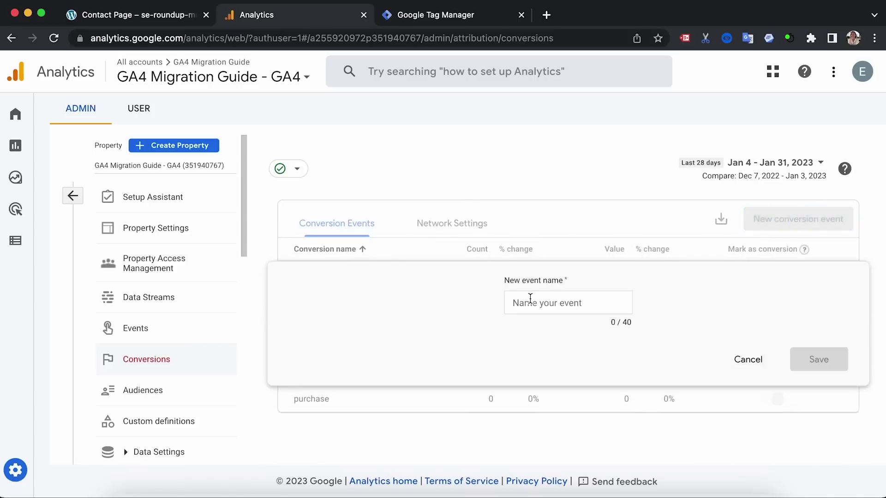
click(520, 307)
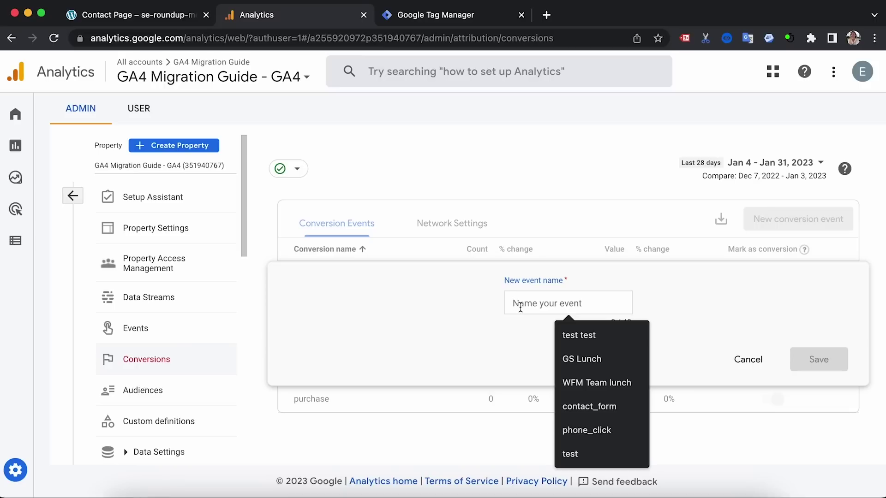
click(580, 429)
click(818, 364)
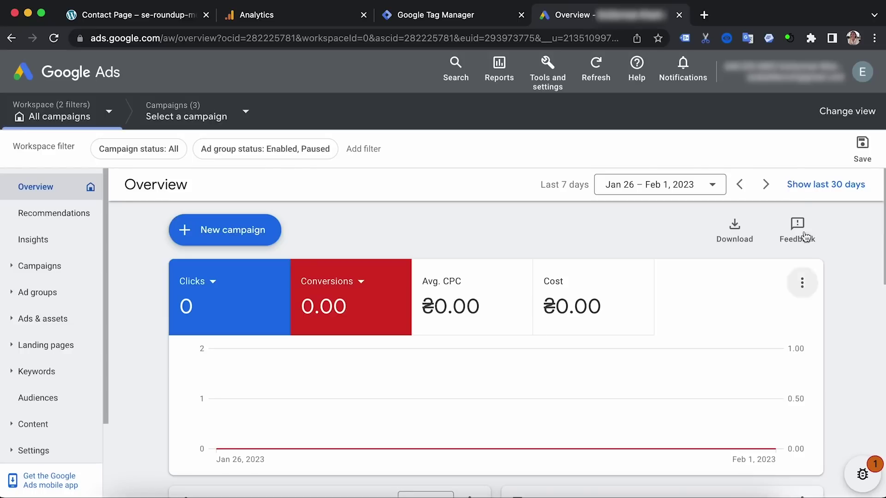
Step: Start a new Google Ads conversion action that imports Web conversions from Google Analytics 4 properties
click(554, 69)
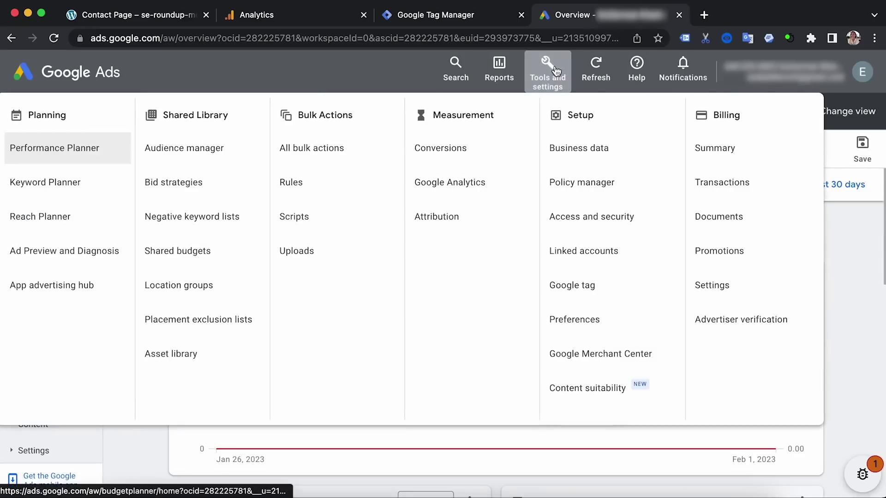
click(450, 156)
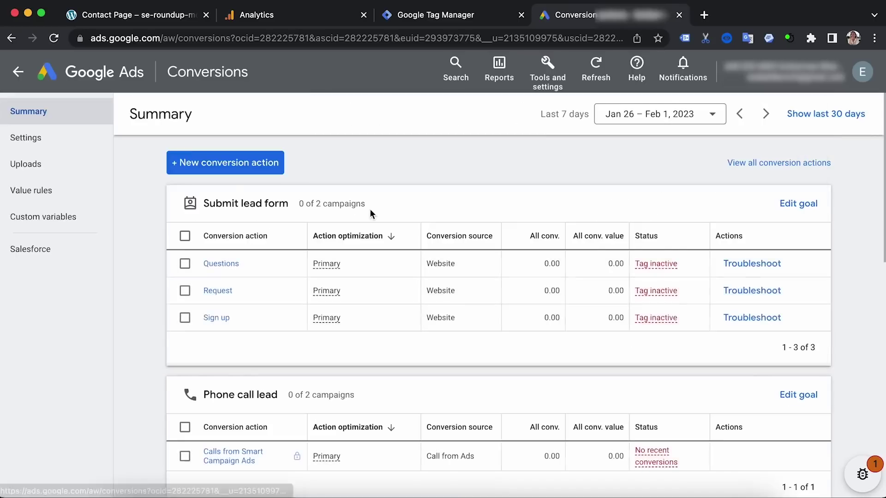
click(251, 165)
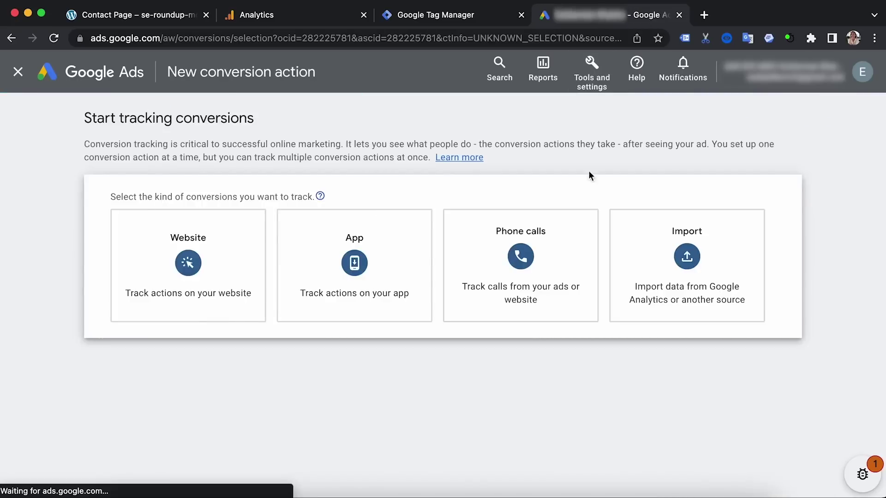
click(716, 250)
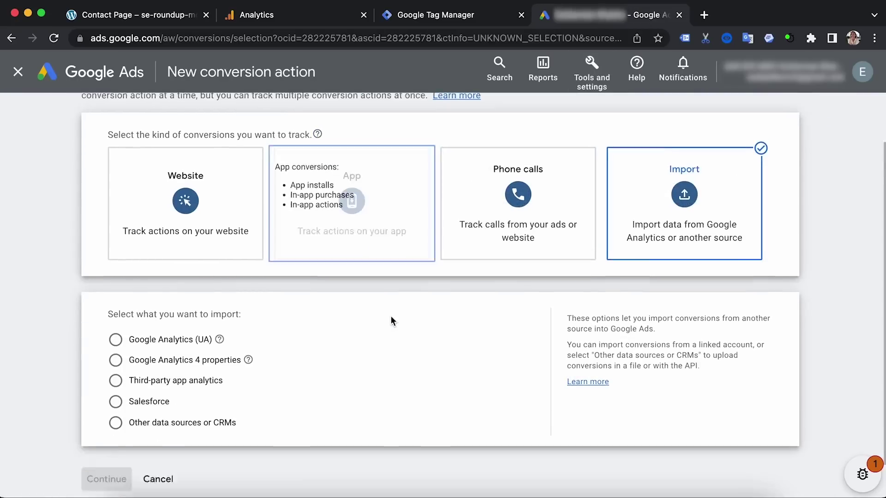
click(116, 325)
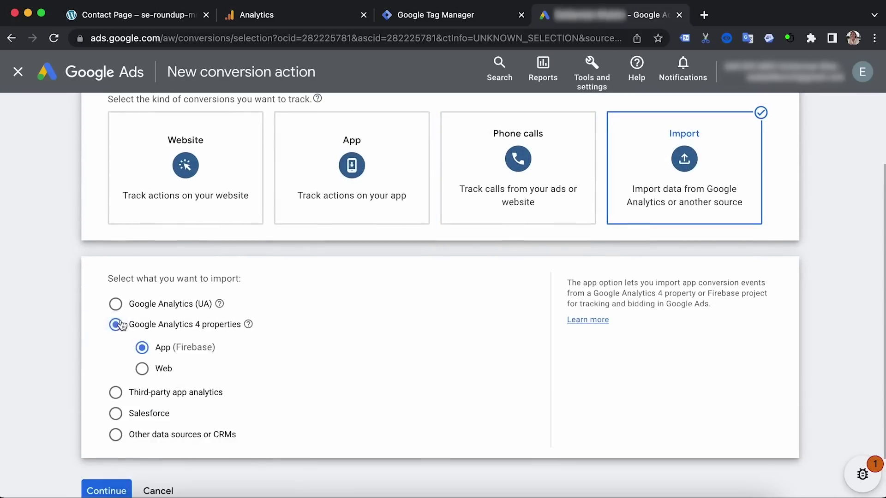
scroll(232, 358, down, 2)
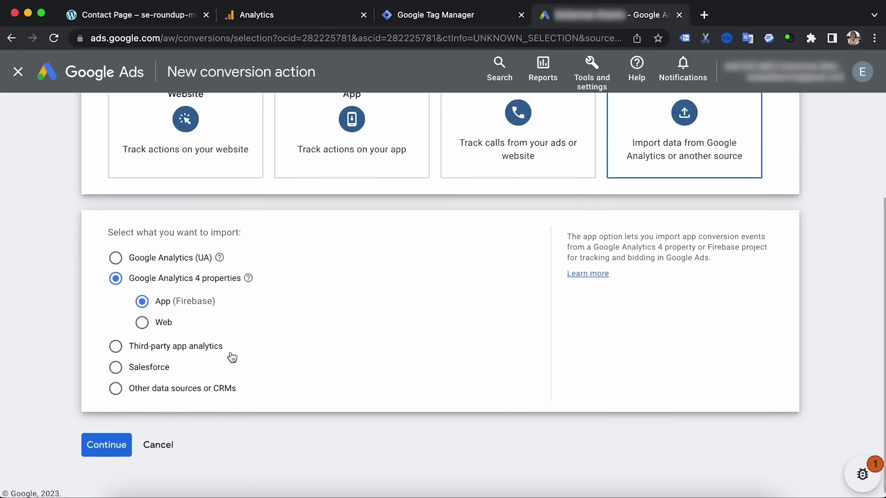
click(143, 323)
click(119, 445)
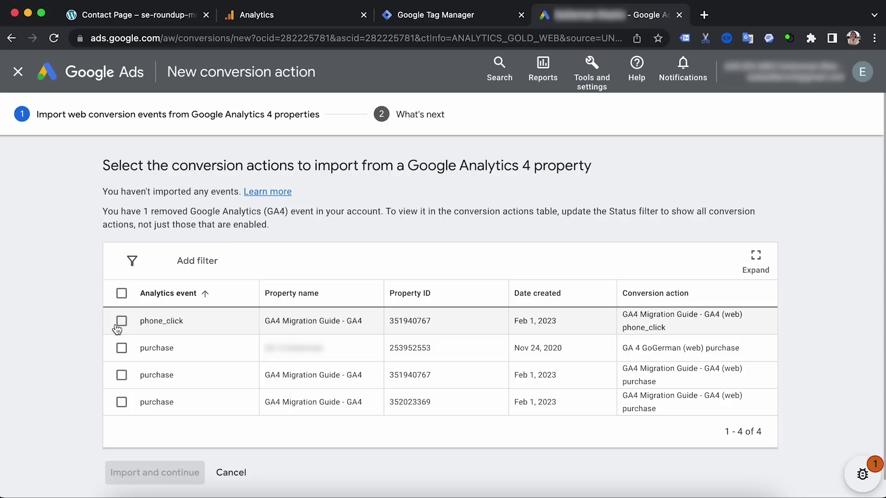
Step: Import the phone_click event of the GA4 Migration Guide - GA4 property and finish the conversion setup
click(119, 323)
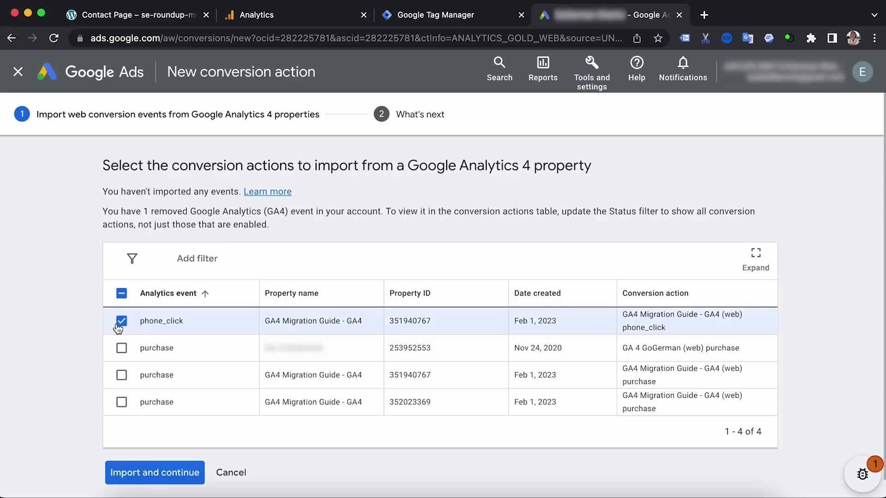
click(128, 480)
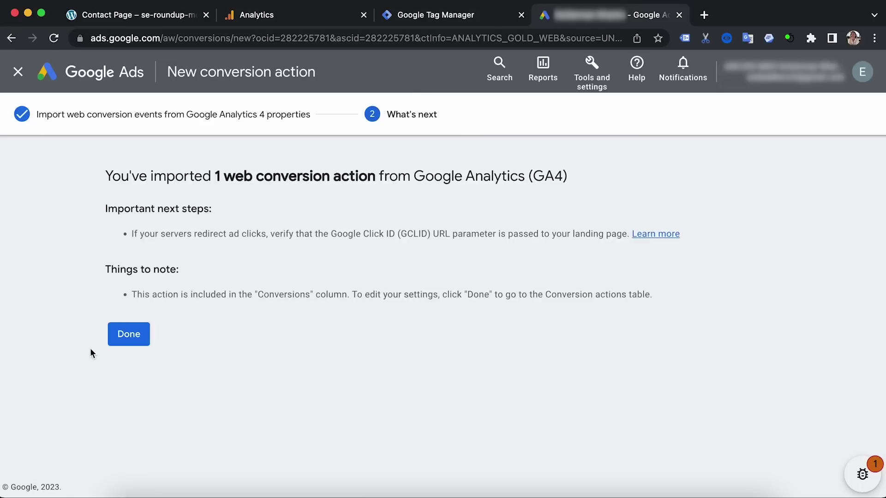
click(125, 340)
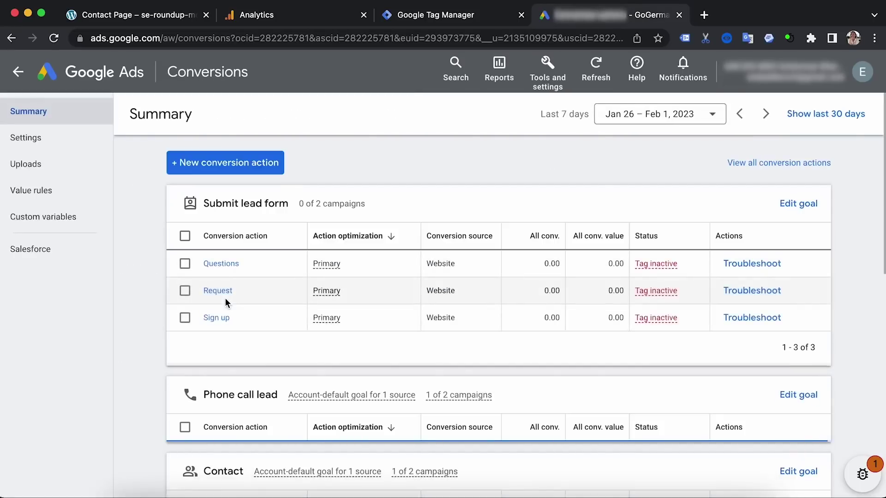
Step: Find the imported phone_click conversion action among the phone call leads and review its detailed settings
scroll(225, 299, down, 3)
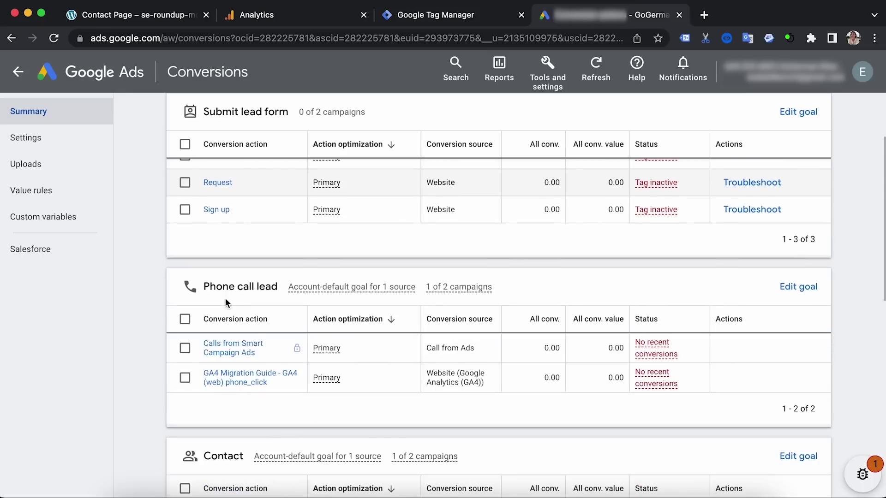
scroll(226, 302, down, 2)
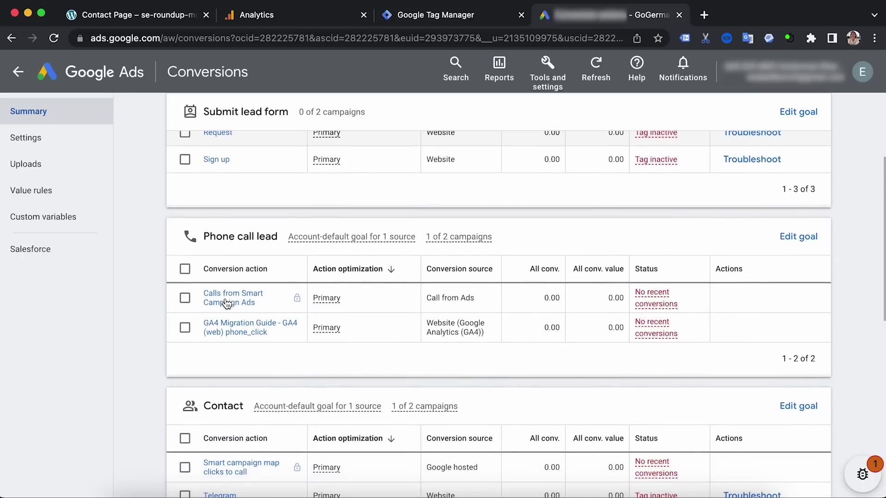
scroll(226, 303, down, 2)
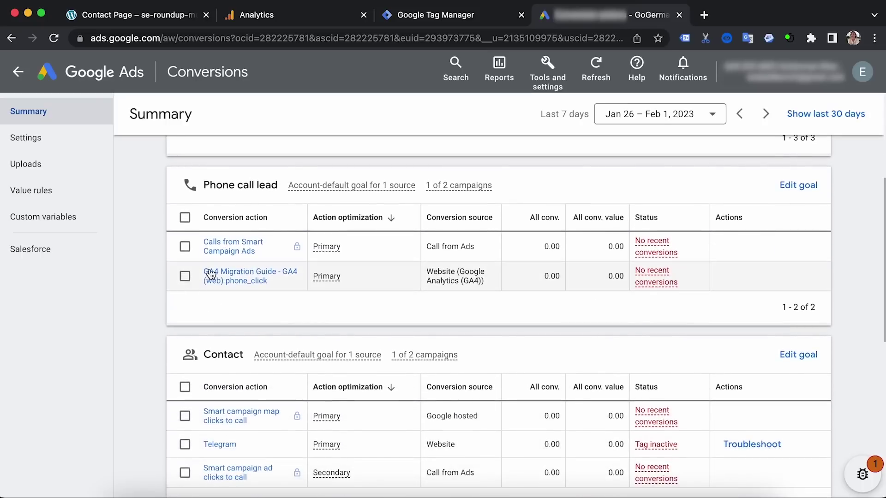
click(211, 275)
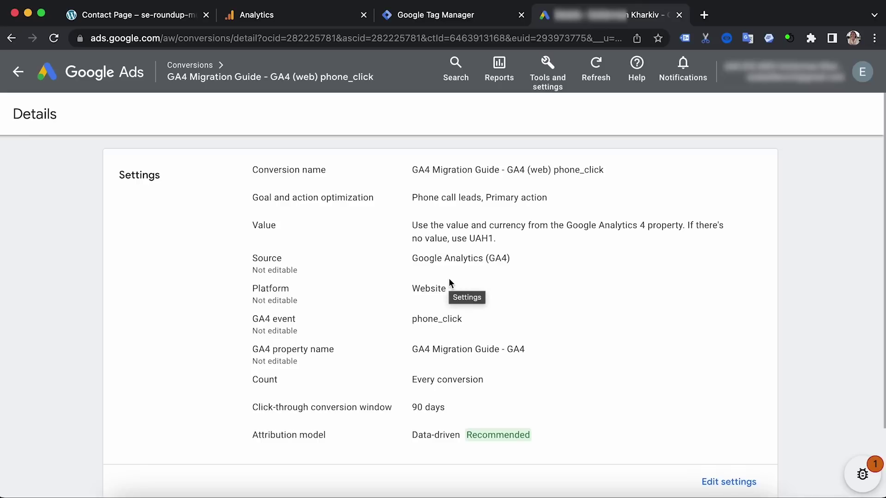
scroll(471, 290, down, 3)
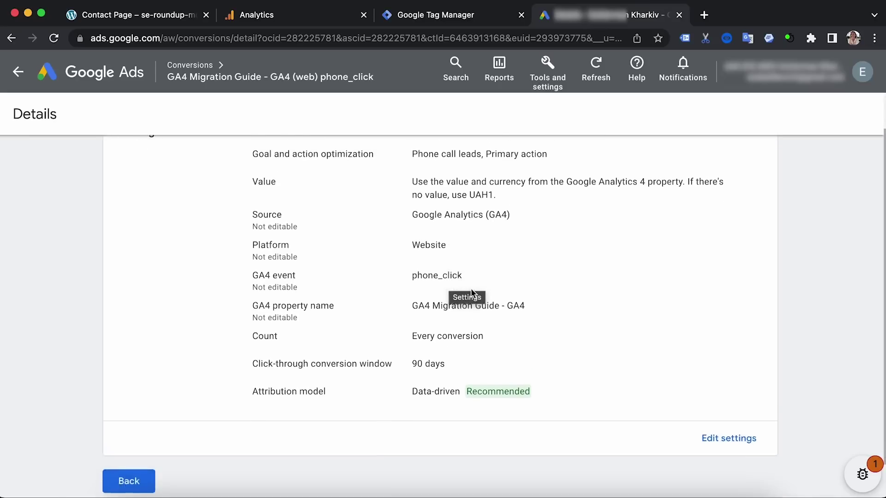